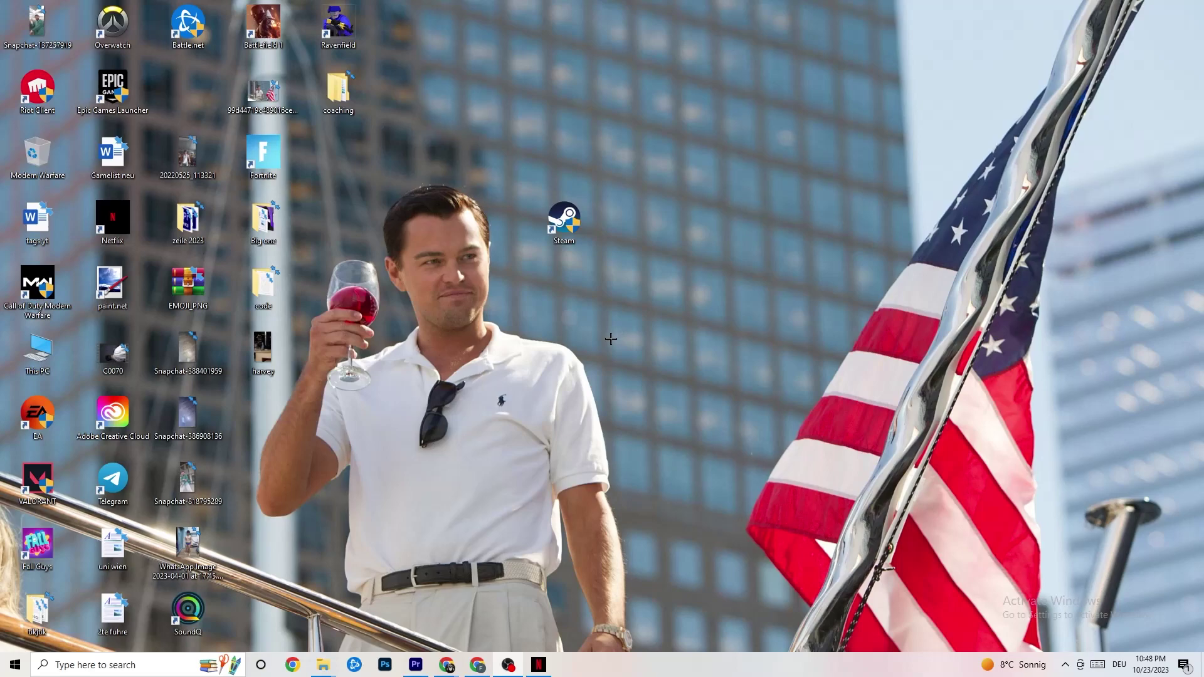
# Launch Windows Settings from the Start menu and go to Update & Security.
pyautogui.click(3, 673)
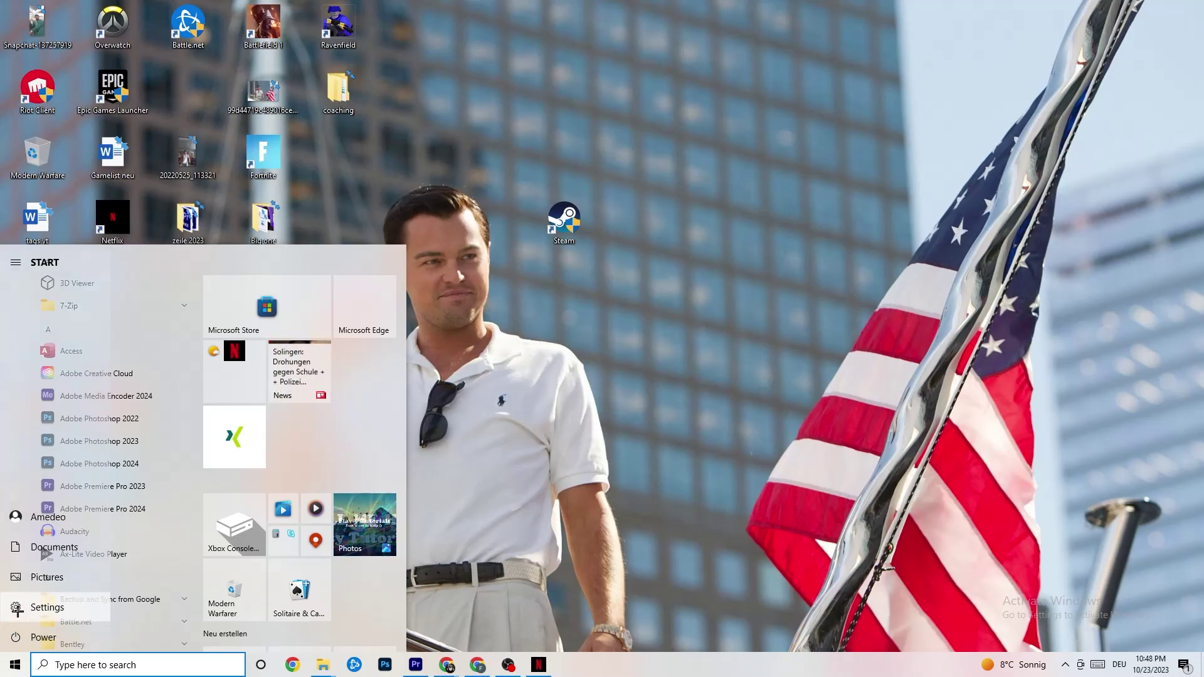
pyautogui.click(18, 608)
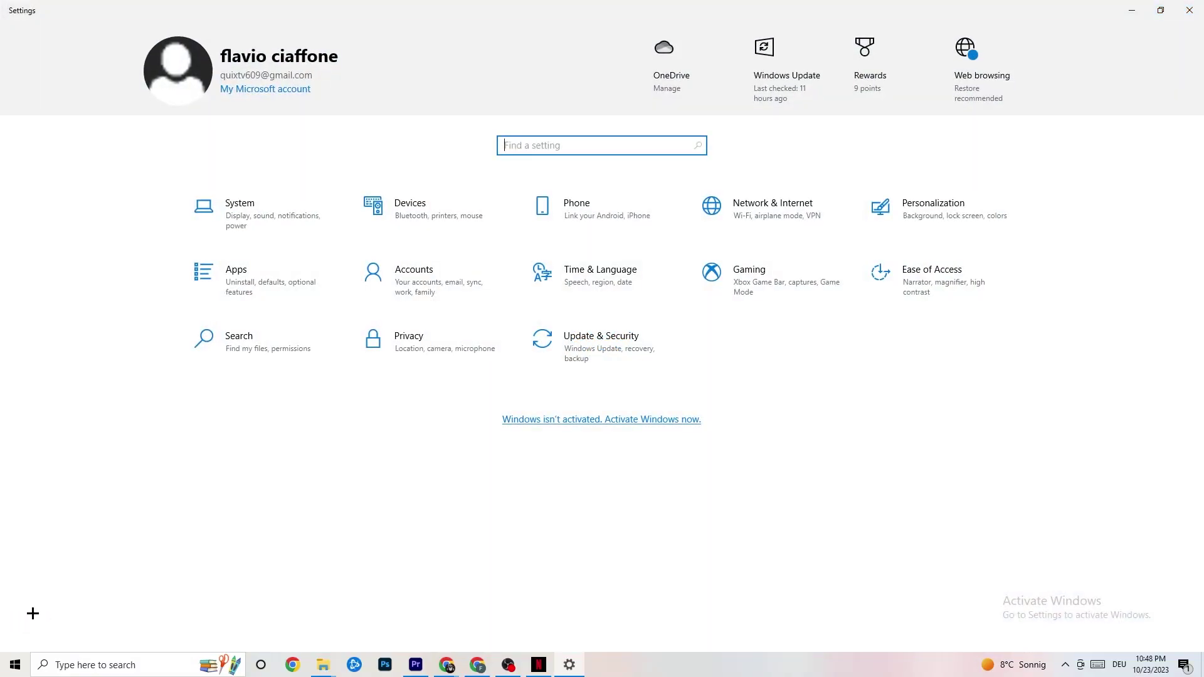
pyautogui.click(583, 362)
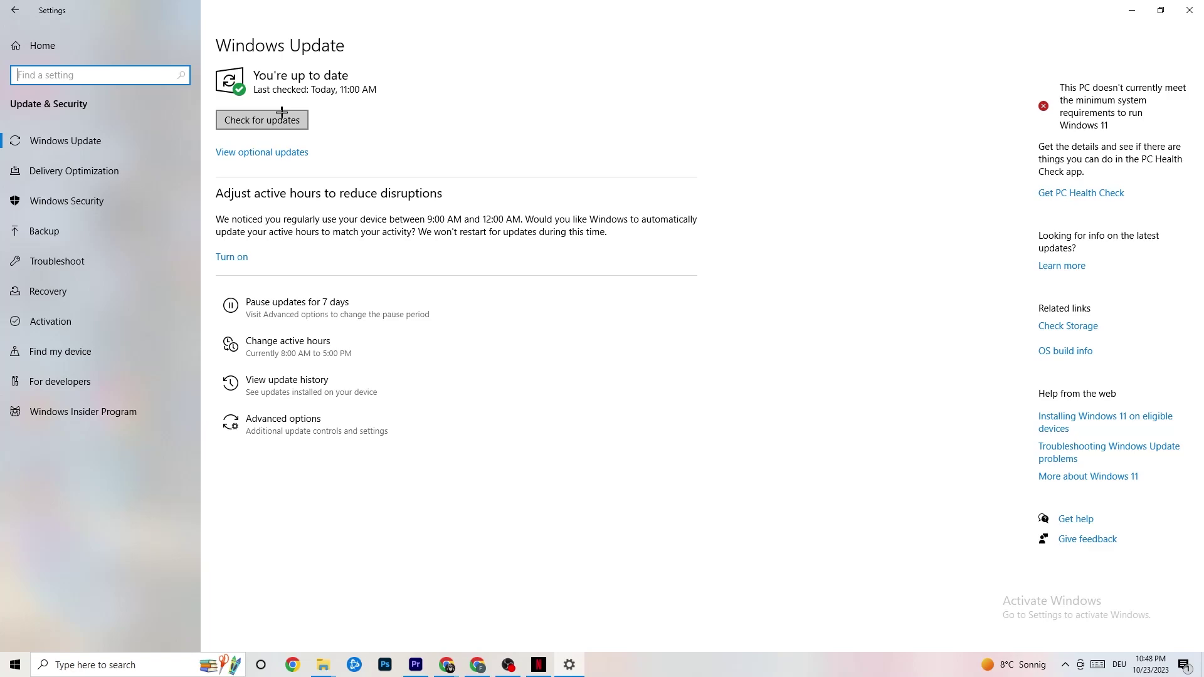
# Switch to the Troubleshoot page in the Update & Security sidebar.
pyautogui.click(354, 78)
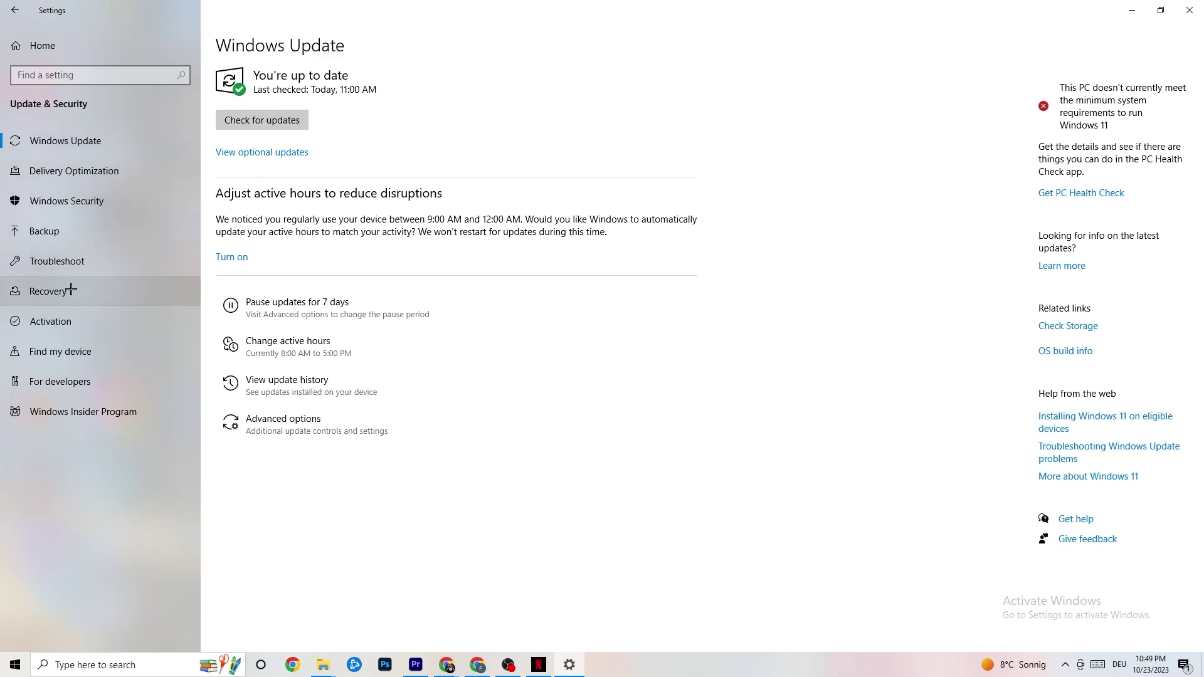
pyautogui.click(79, 266)
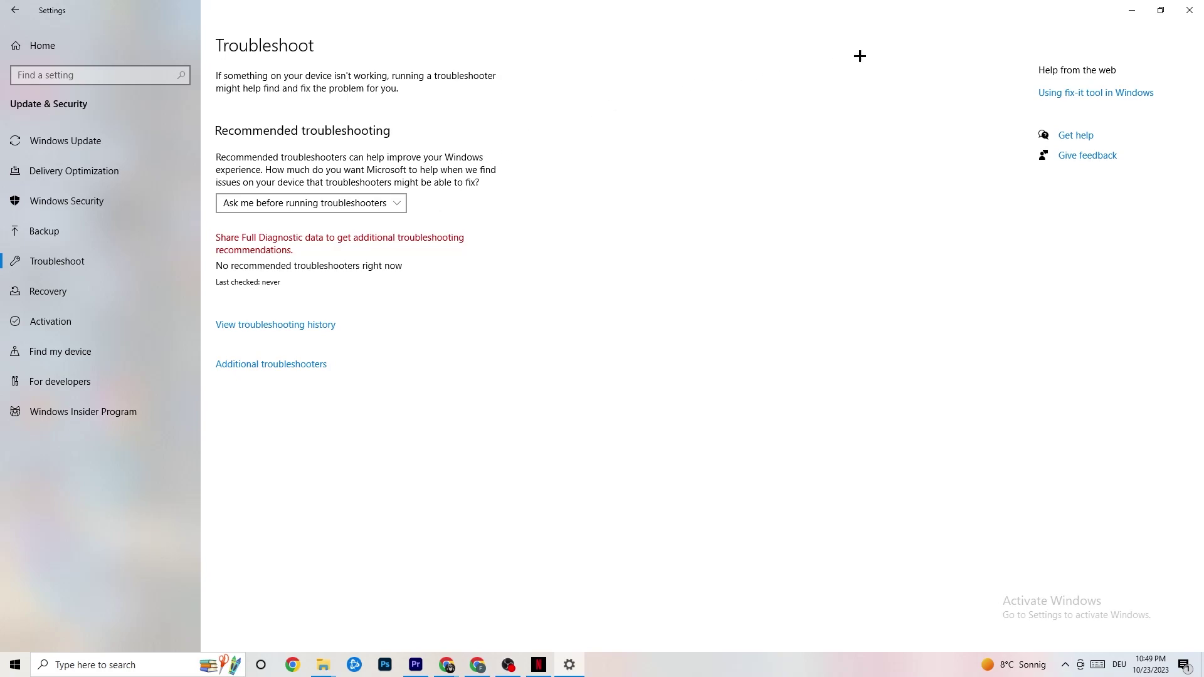
# Minimize the Settings window to reveal the desktop shortcuts.
pyautogui.click(1132, 10)
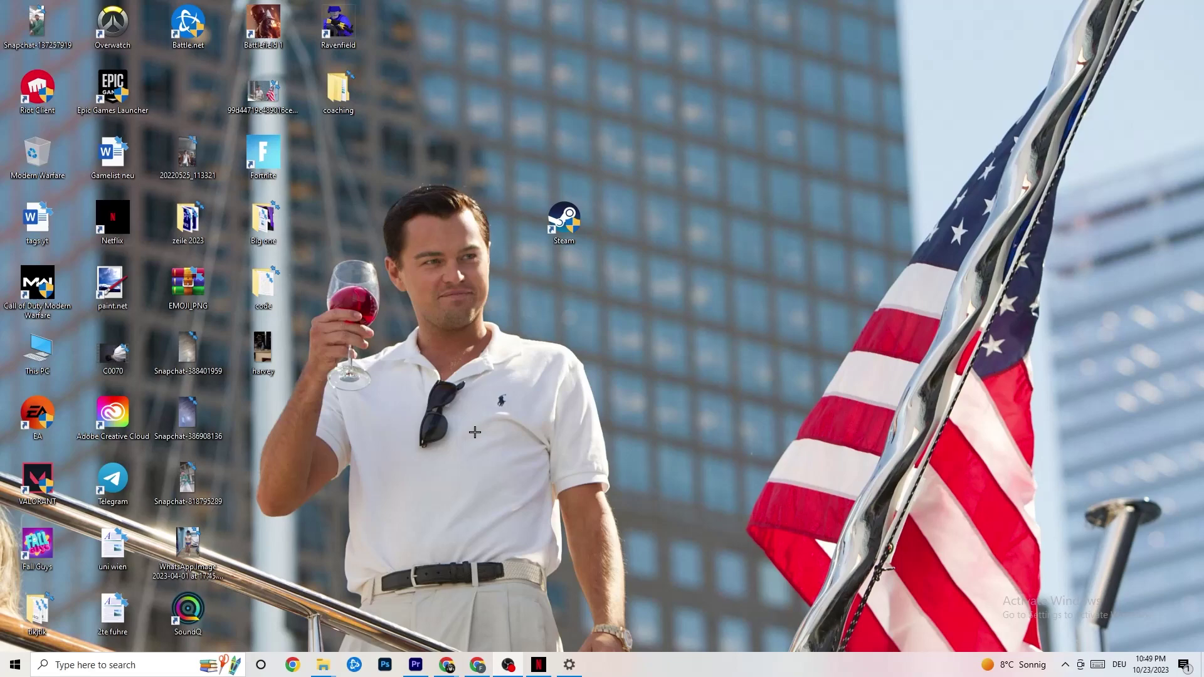
# Return the Steam shortcut to its original spot and bring up its context menu.
pyautogui.moveTo(557, 223); pyautogui.dragTo(565, 289)
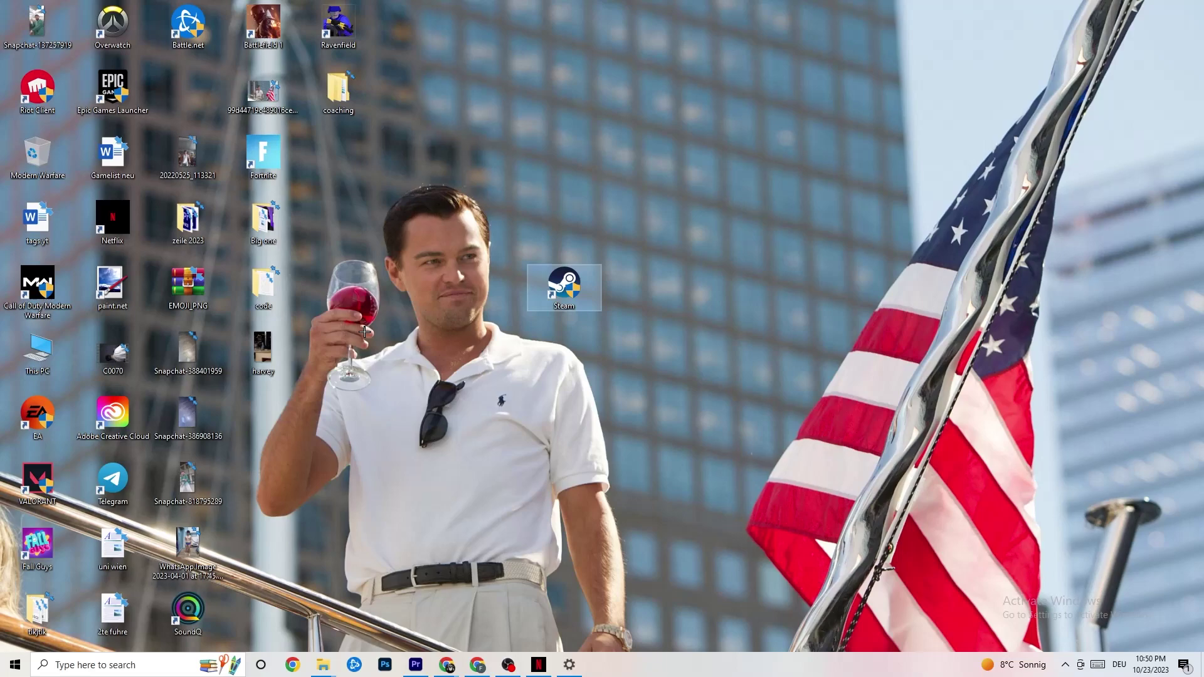
pyautogui.rightClick(569, 284)
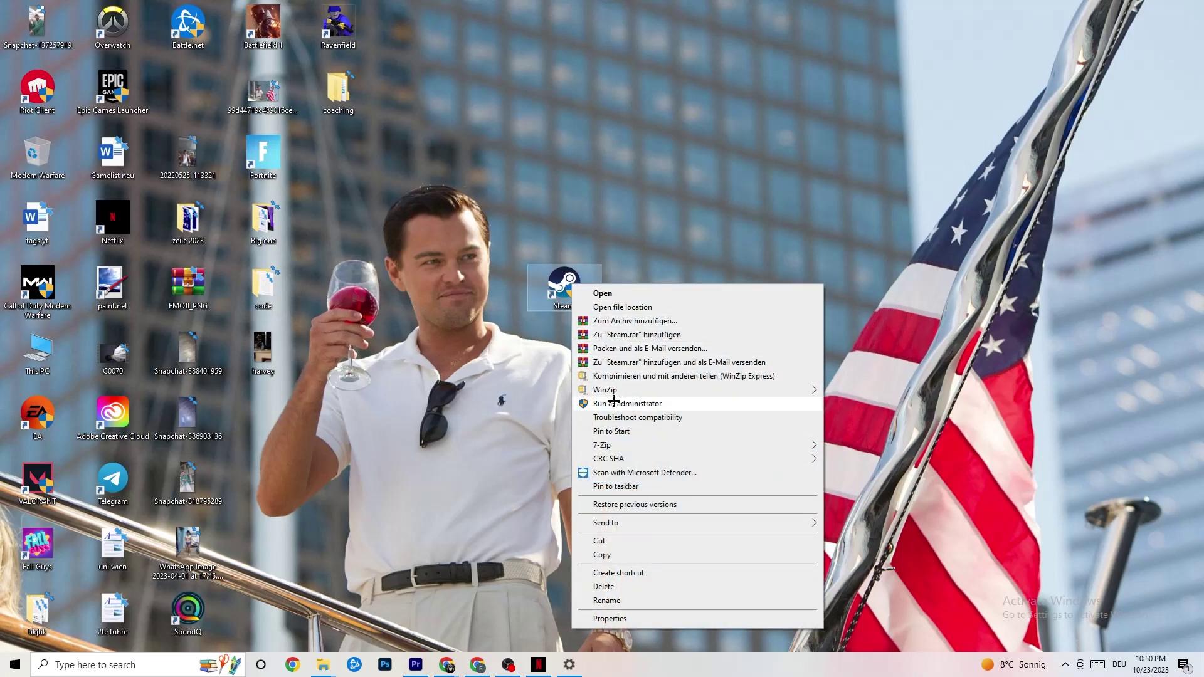
pyautogui.click(443, 365)
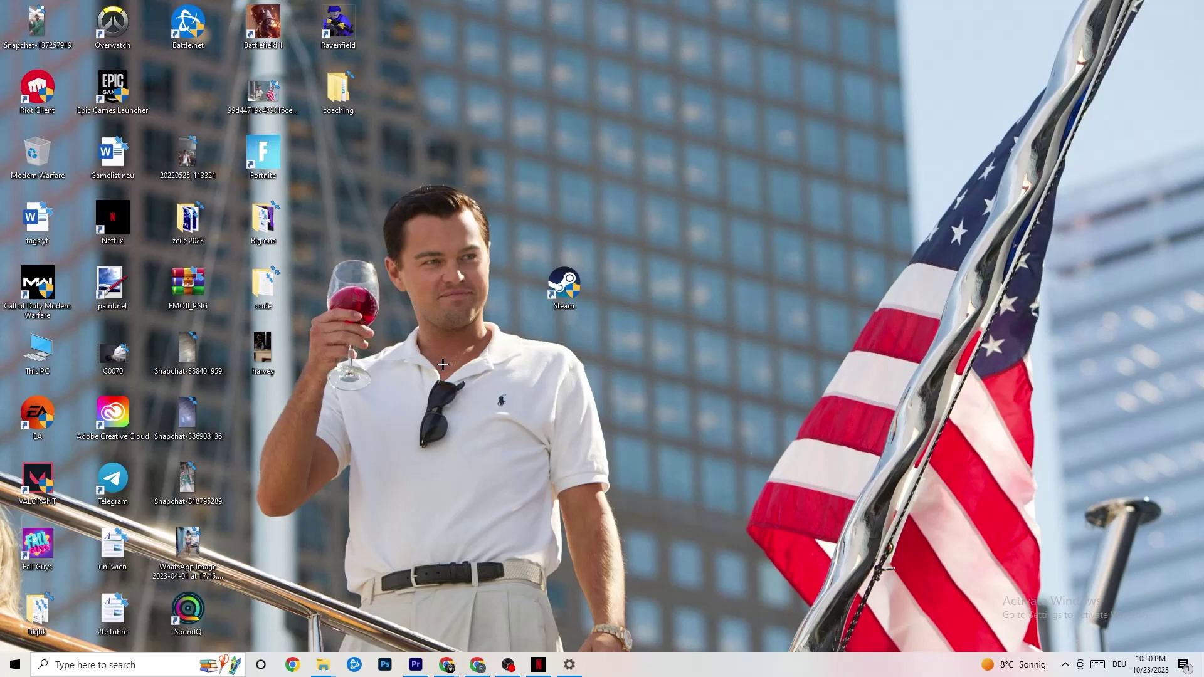
pyautogui.moveTo(553, 283); pyautogui.dragTo(554, 216)
pyautogui.rightClick(554, 217)
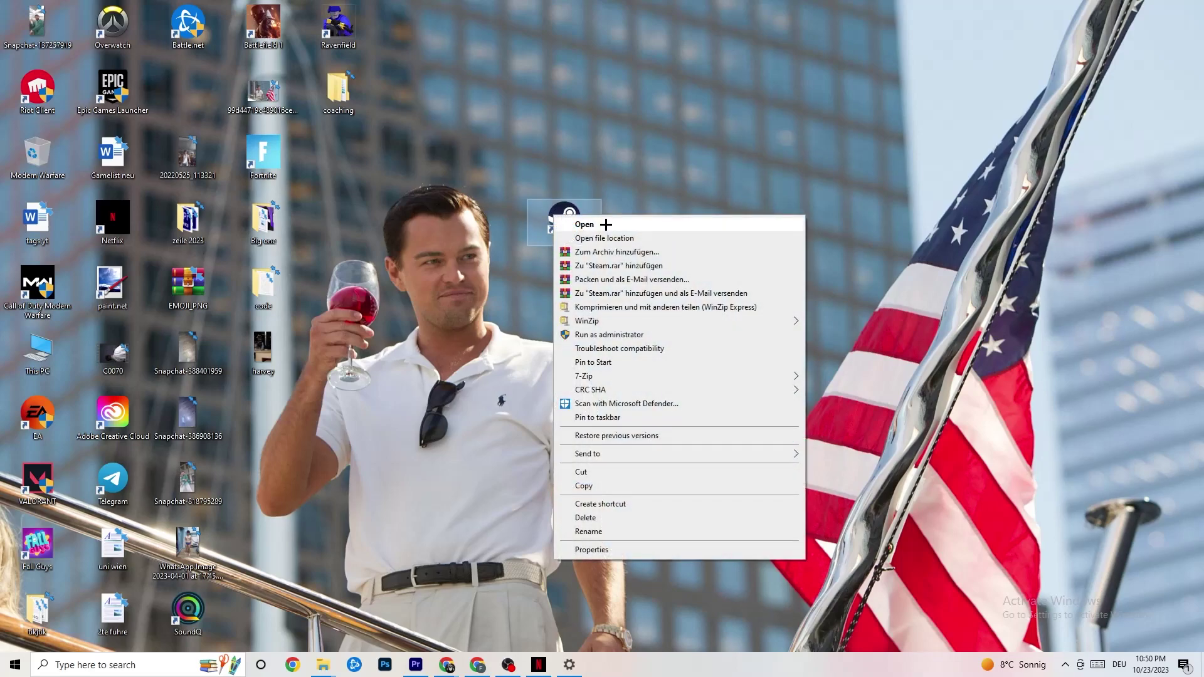
# In Steam's Compatibility properties, keep Windows 8 mode with Run as administrator and confirm.
pyautogui.click(601, 550)
pyautogui.moveTo(646, 226); pyautogui.dragTo(579, 107)
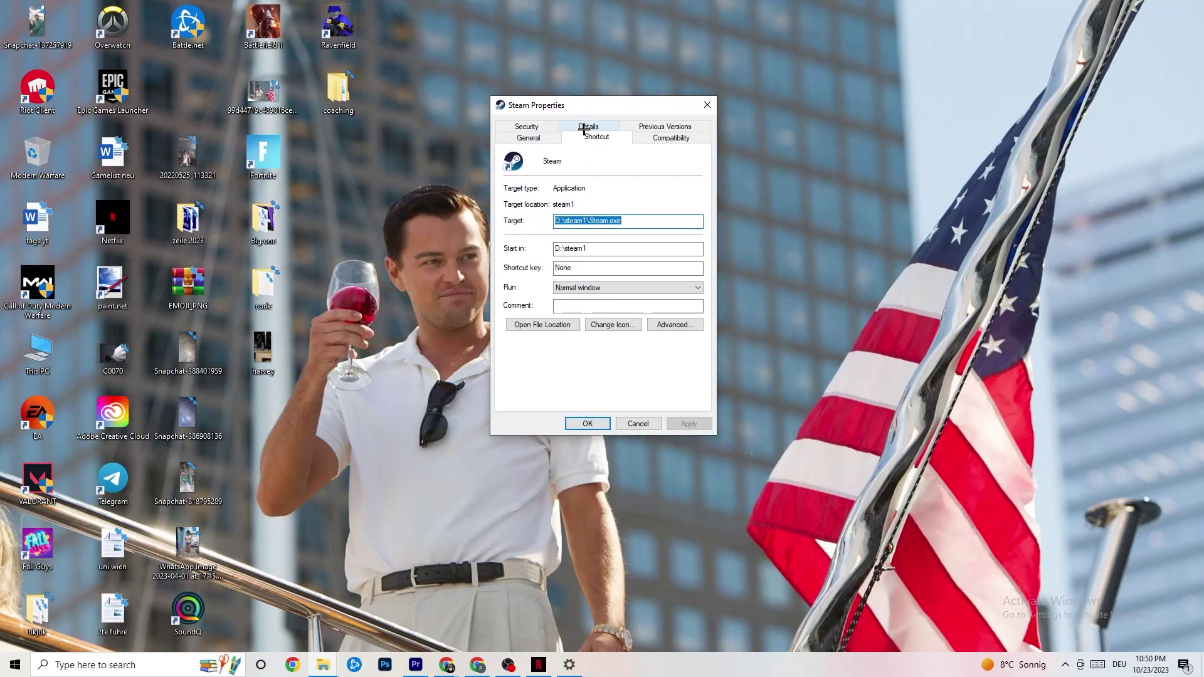
pyautogui.click(667, 137)
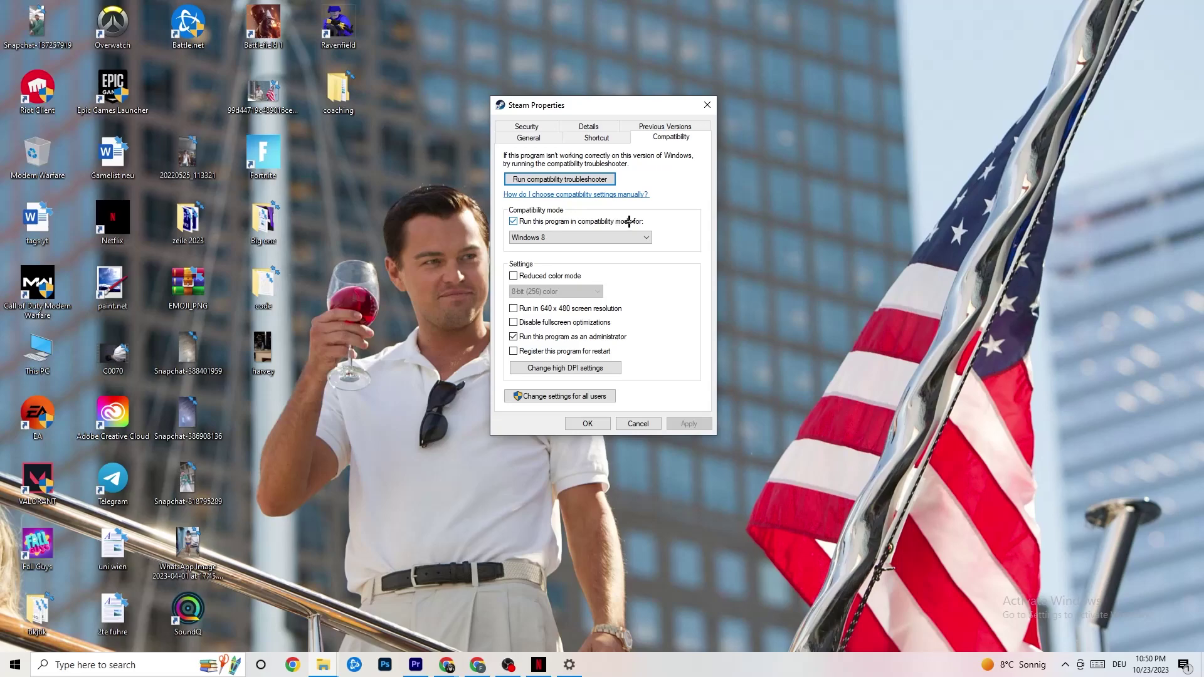
pyautogui.click(611, 235)
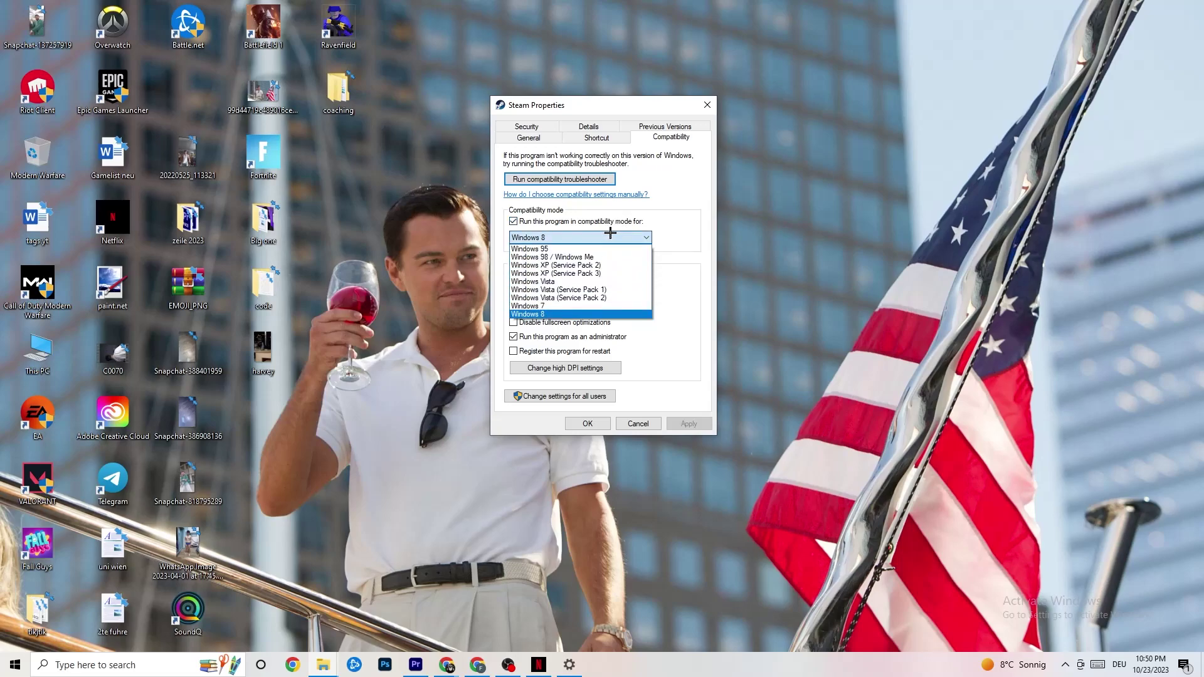
pyautogui.click(686, 234)
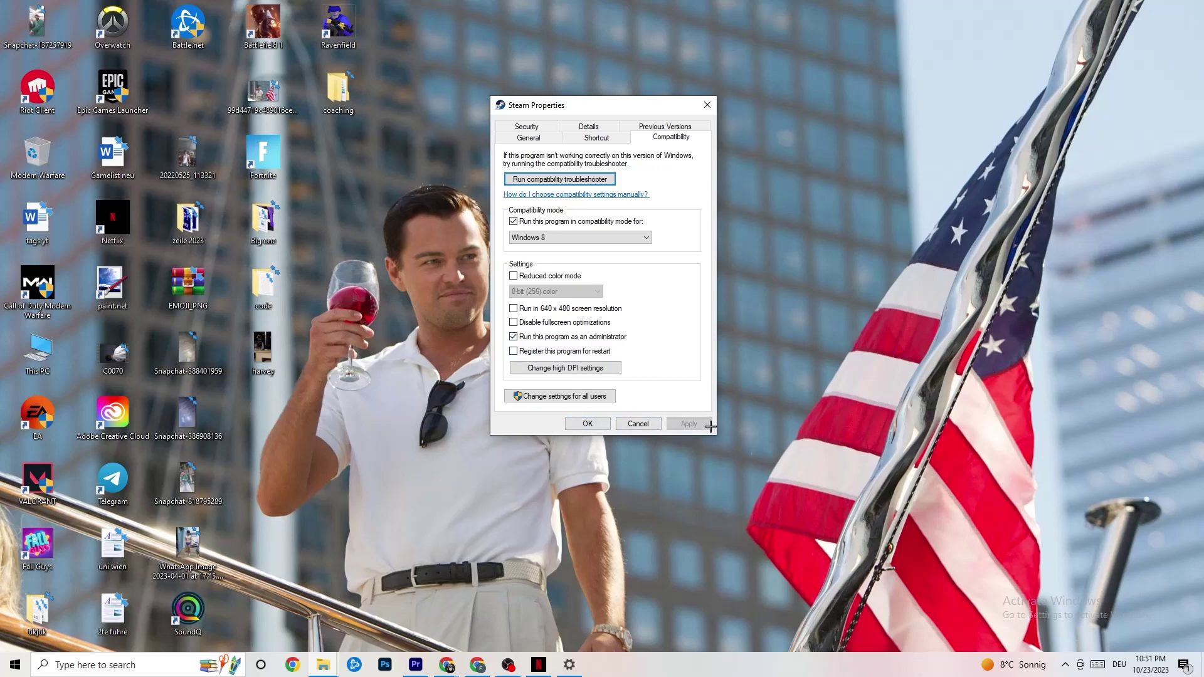
pyautogui.click(590, 424)
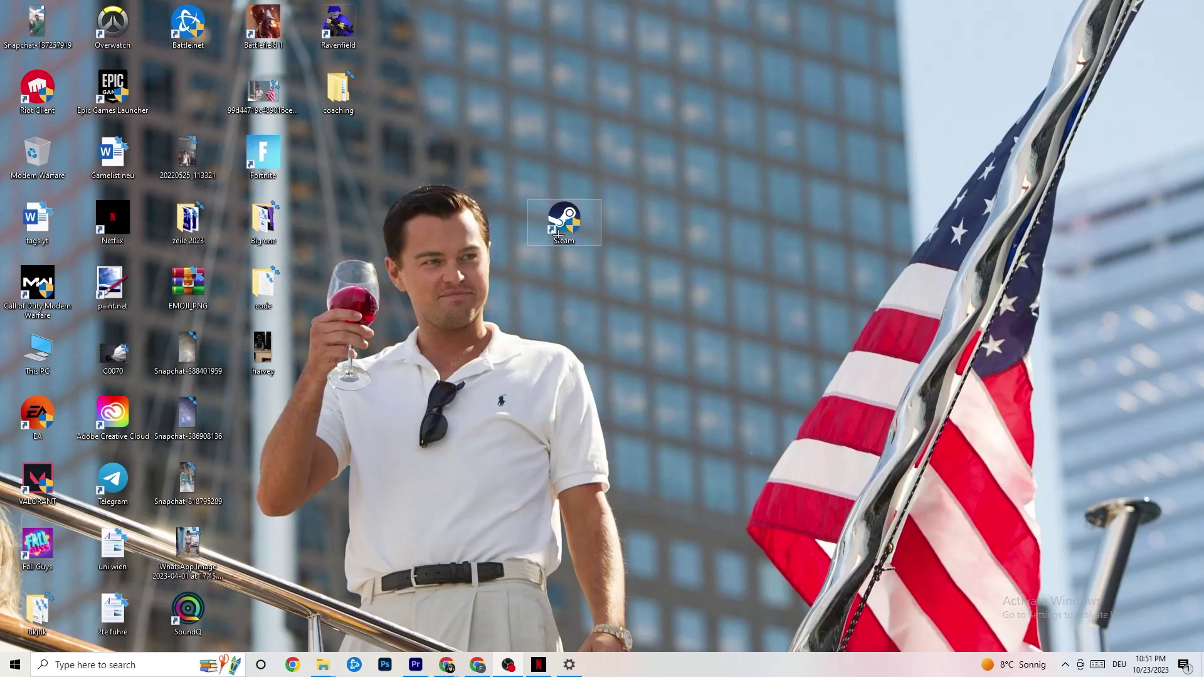
# Dismiss the Steam shortcut's menu and bring up the Start menu app list.
pyautogui.rightClick(543, 225)
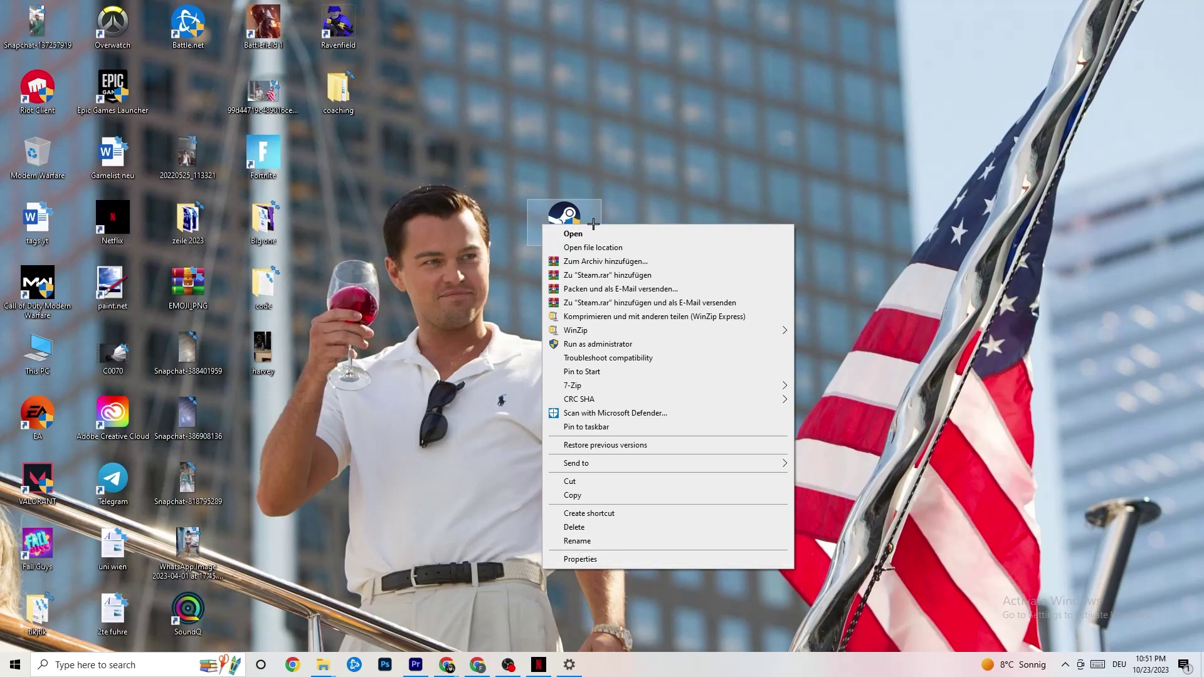
pyautogui.click(437, 342)
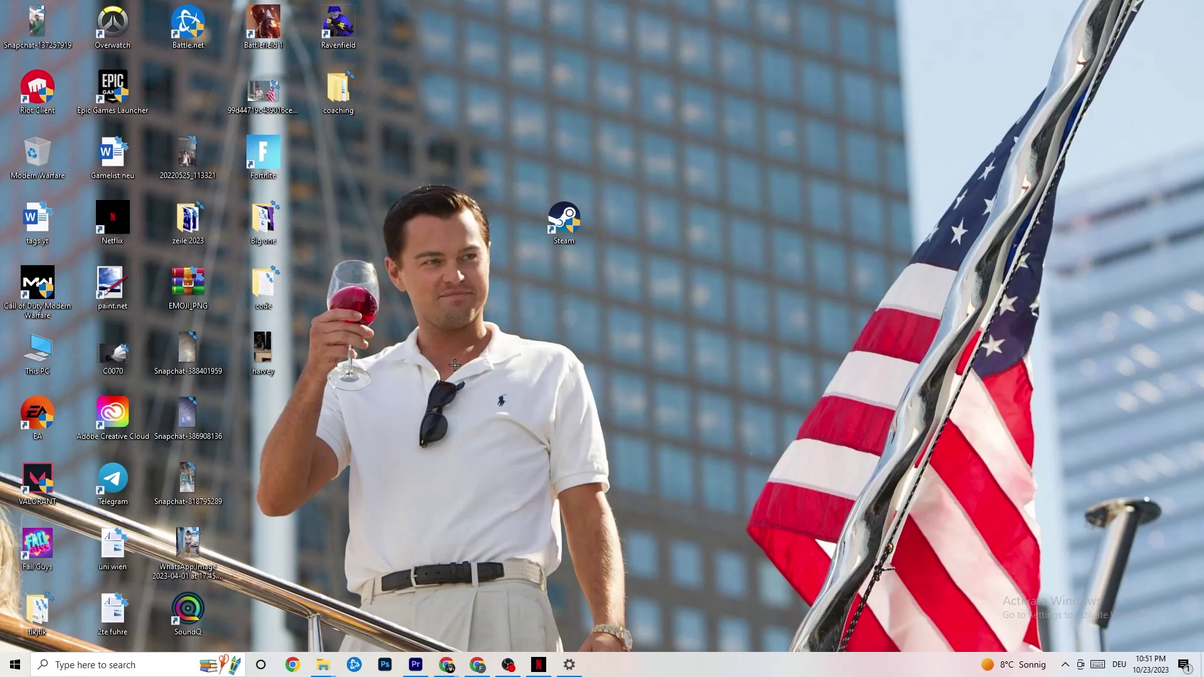
pyautogui.click(12, 663)
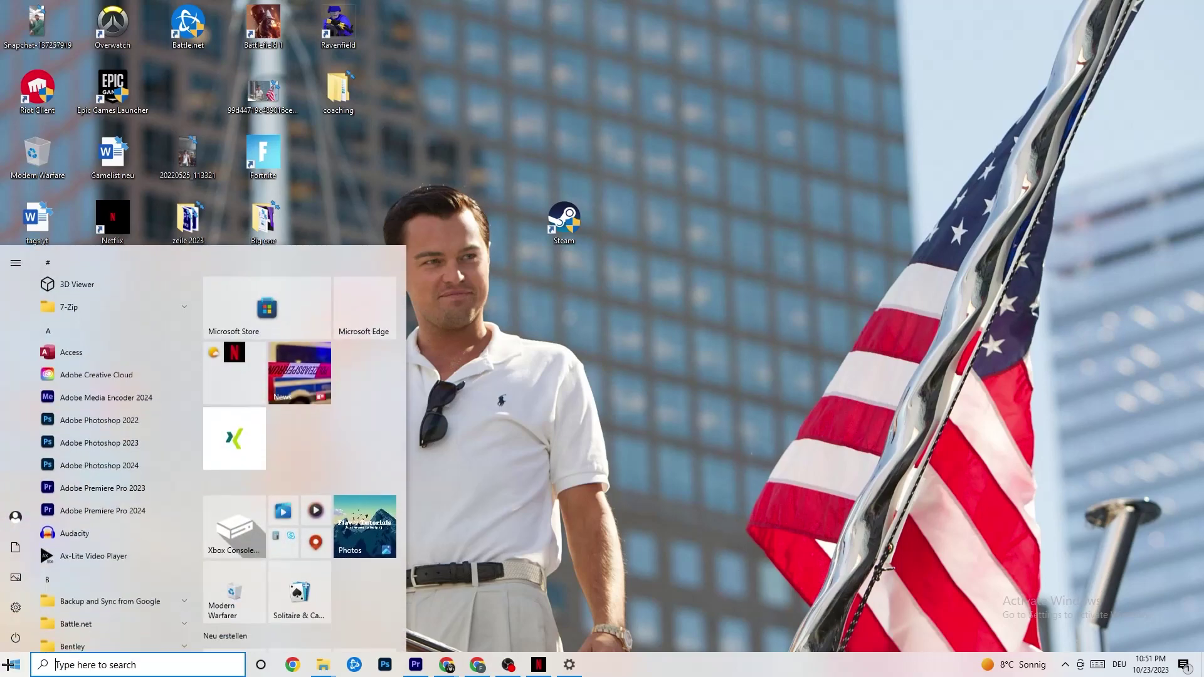
# Check System > Display, leaving scale at 100% and resolution 1920 × 1080.
pyautogui.click(16, 607)
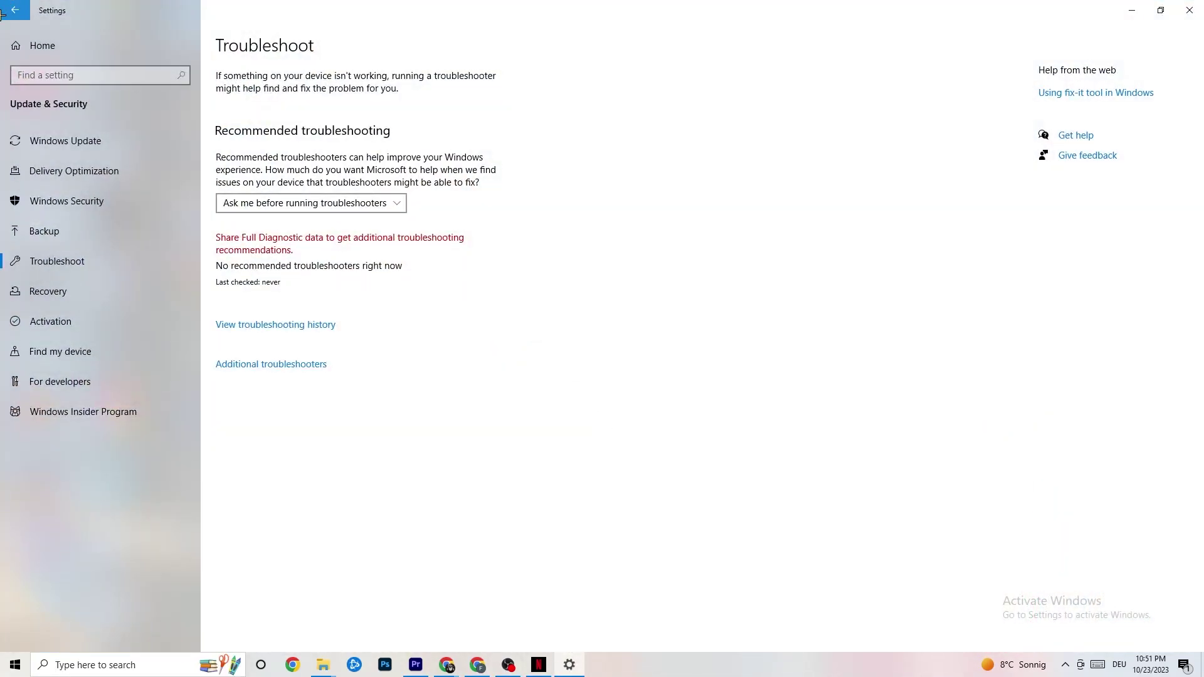
pyautogui.click(2, 14)
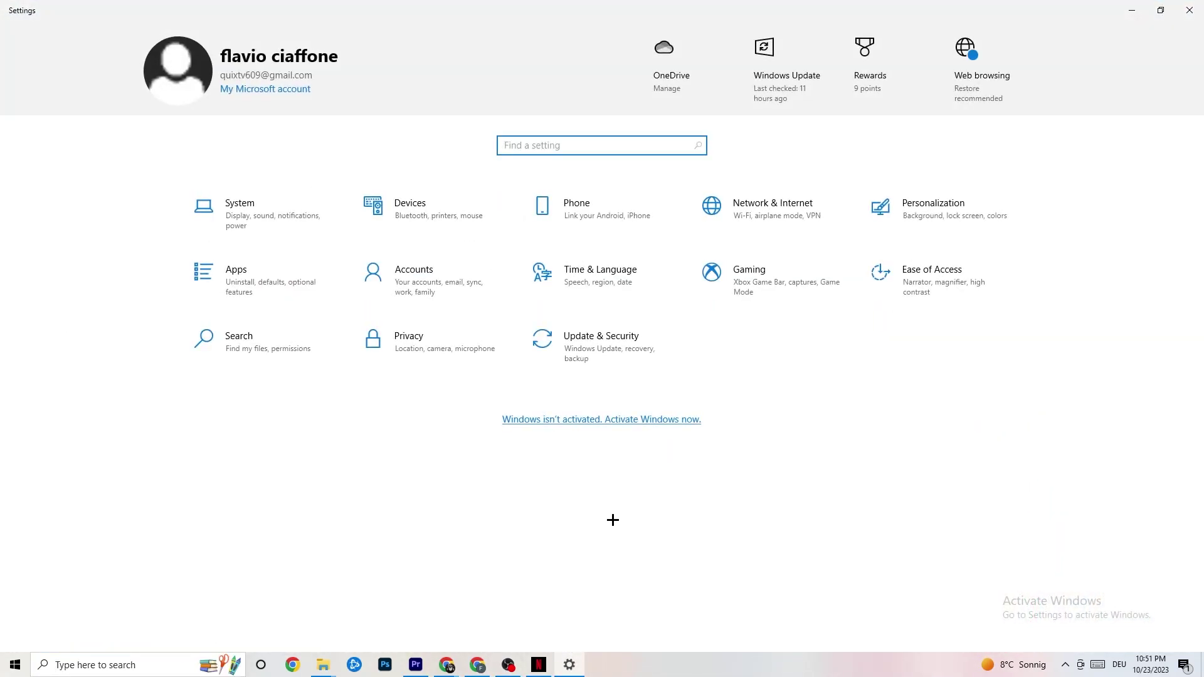
pyautogui.click(285, 230)
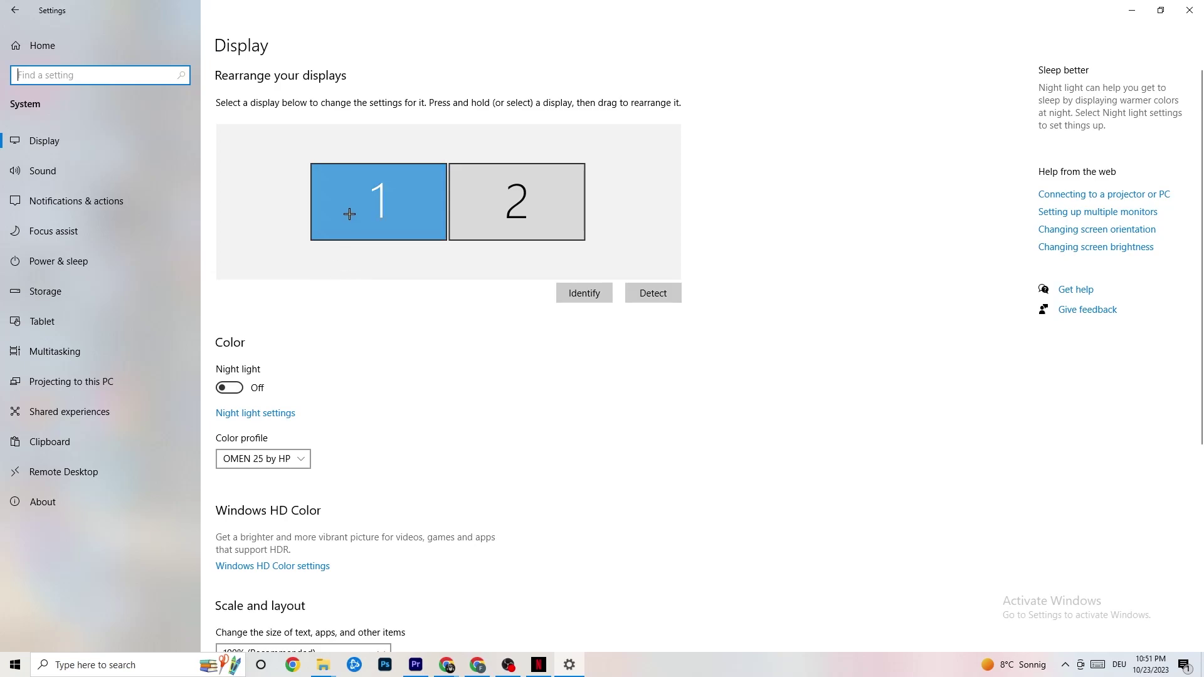
pyautogui.scroll(-5, 346, 211)
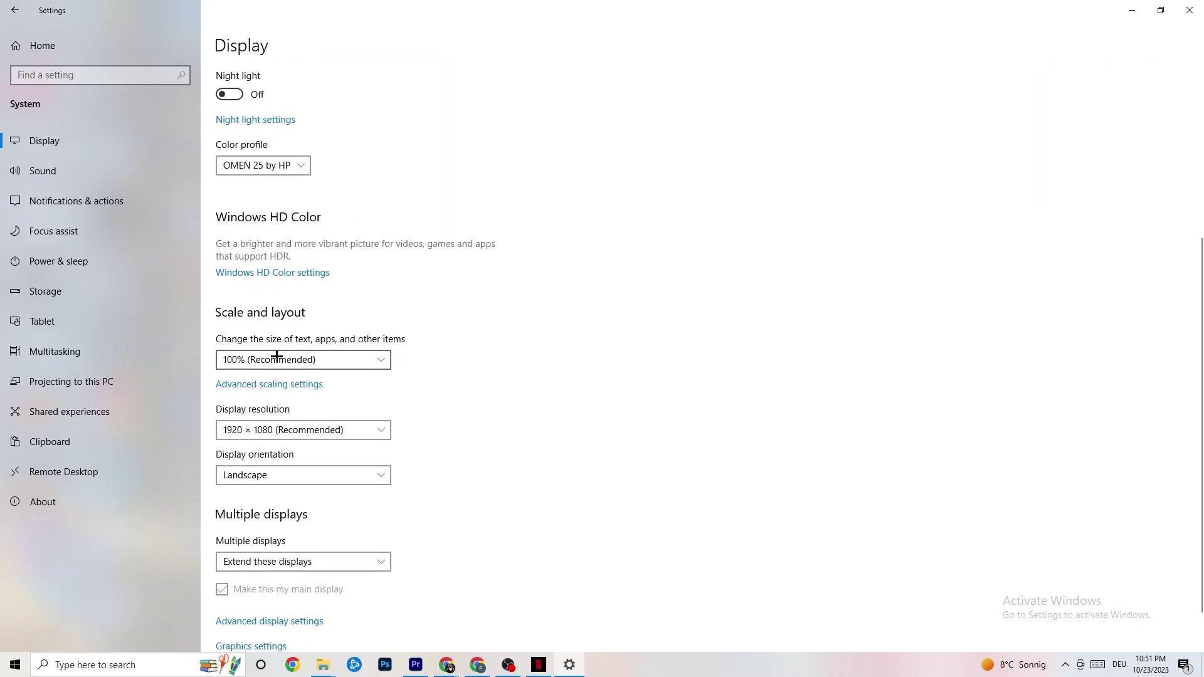
pyautogui.click(368, 353)
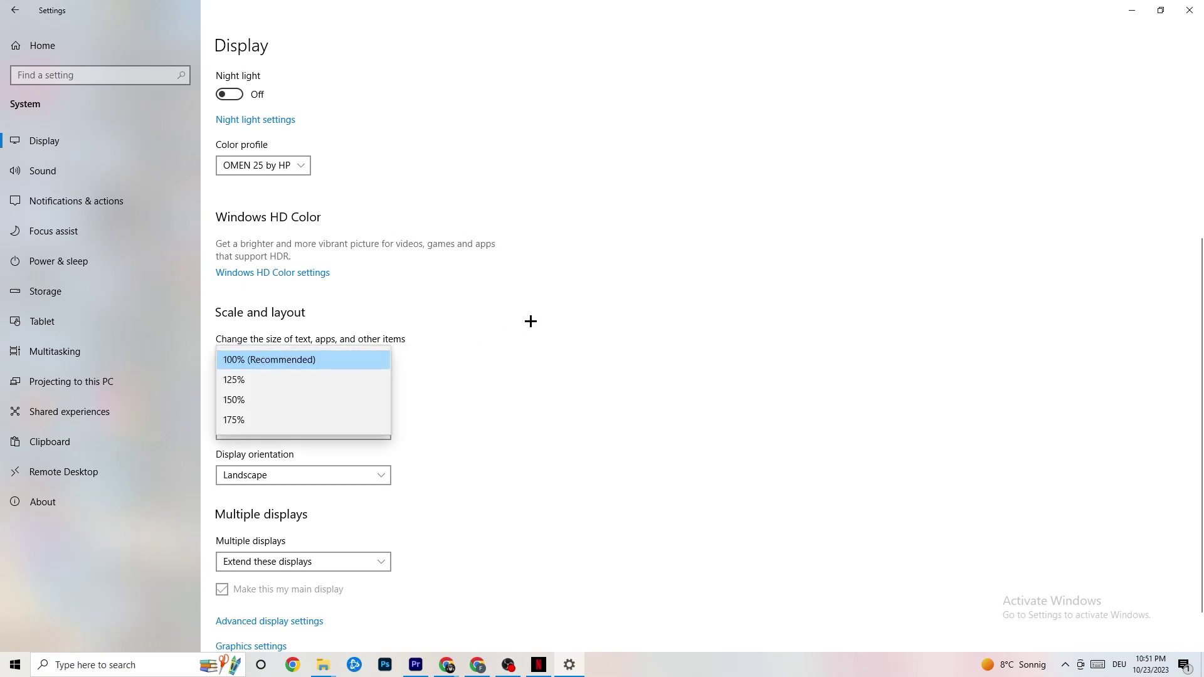
pyautogui.click(546, 307)
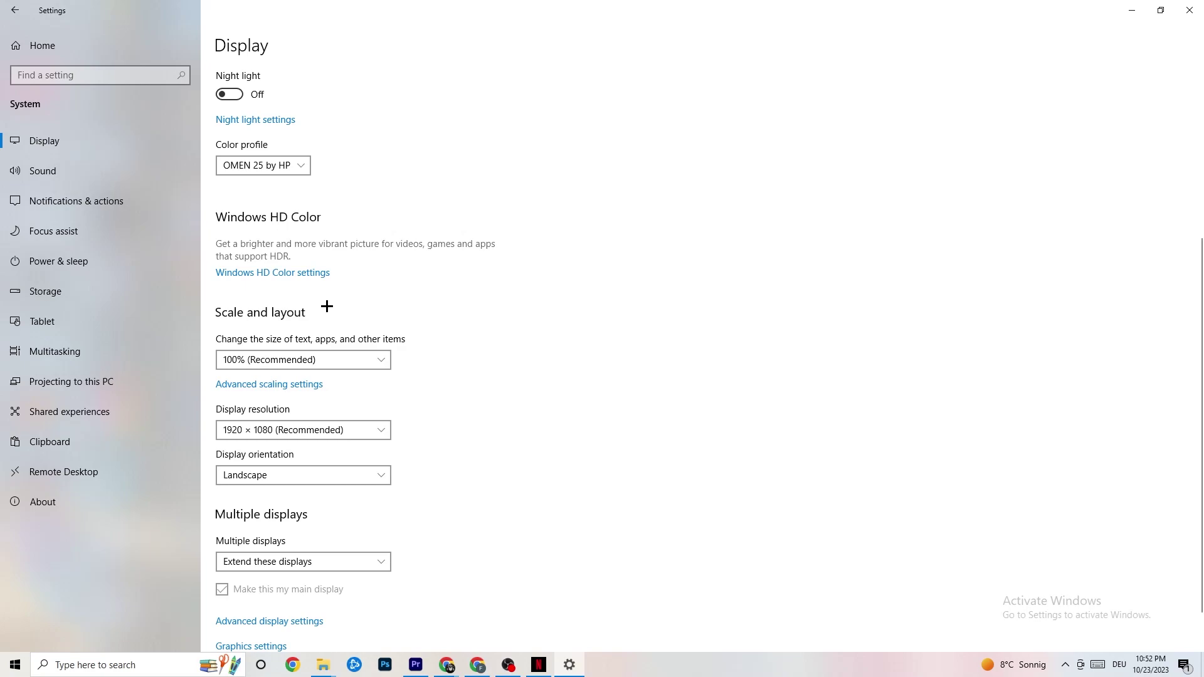
# Review Power & sleep and the Balanced plan in Power Options, then close Power Options.
pyautogui.click(80, 259)
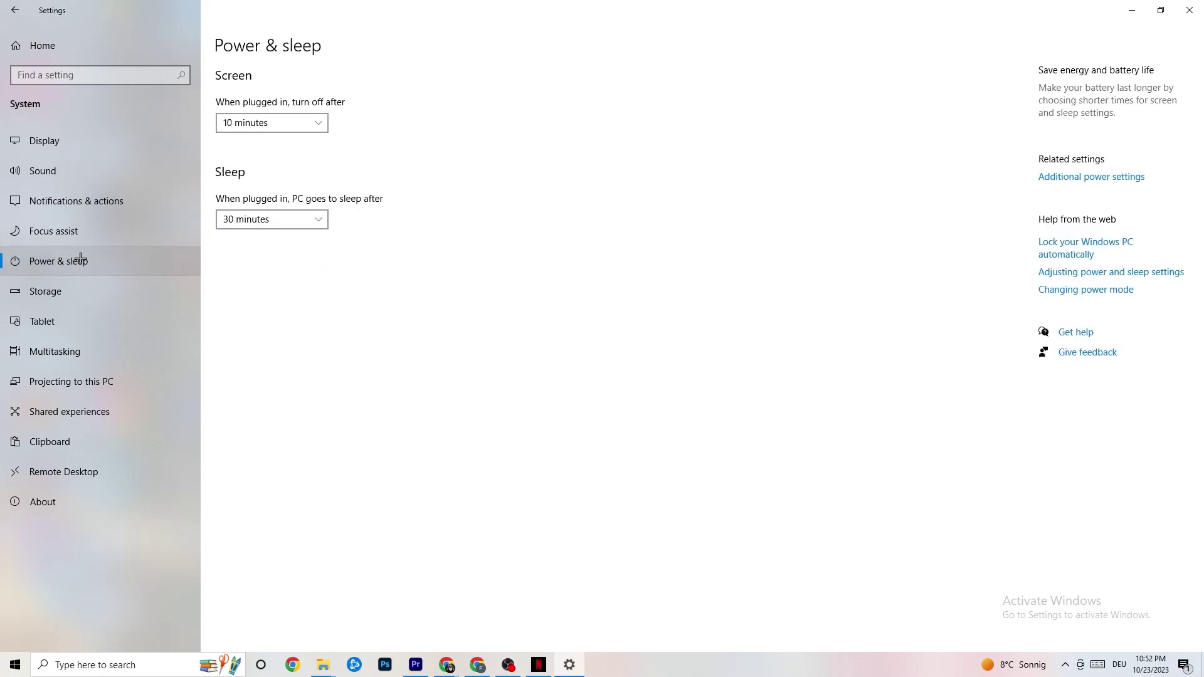
pyautogui.click(1103, 178)
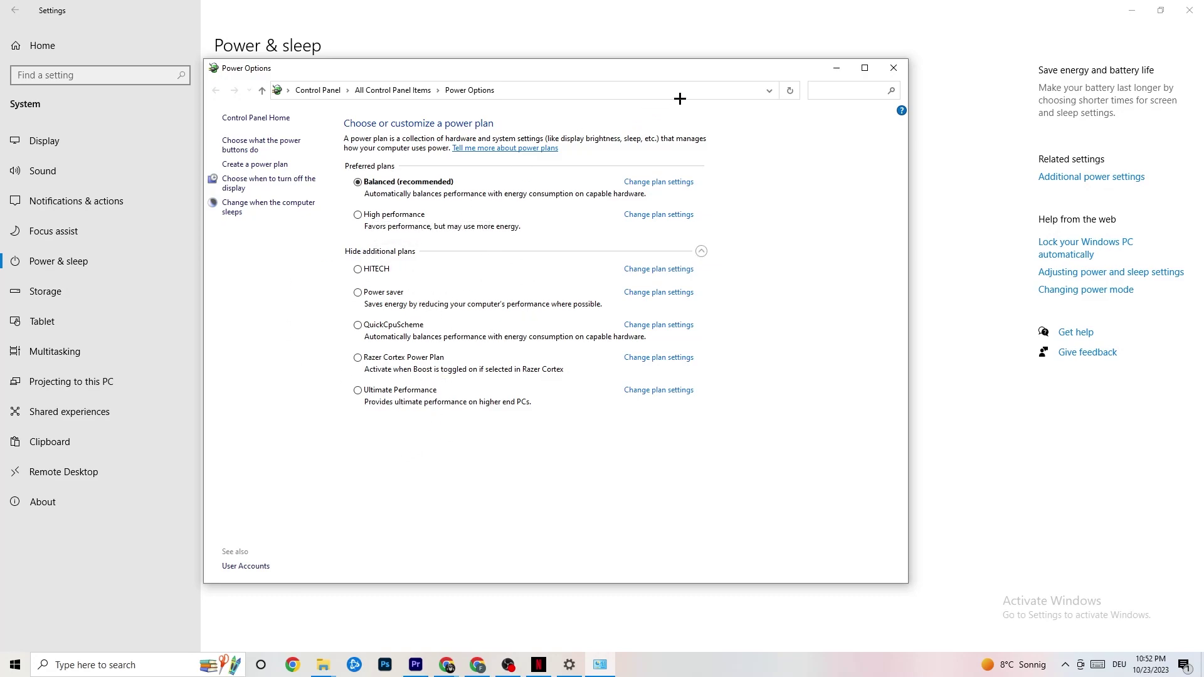
pyautogui.click(892, 71)
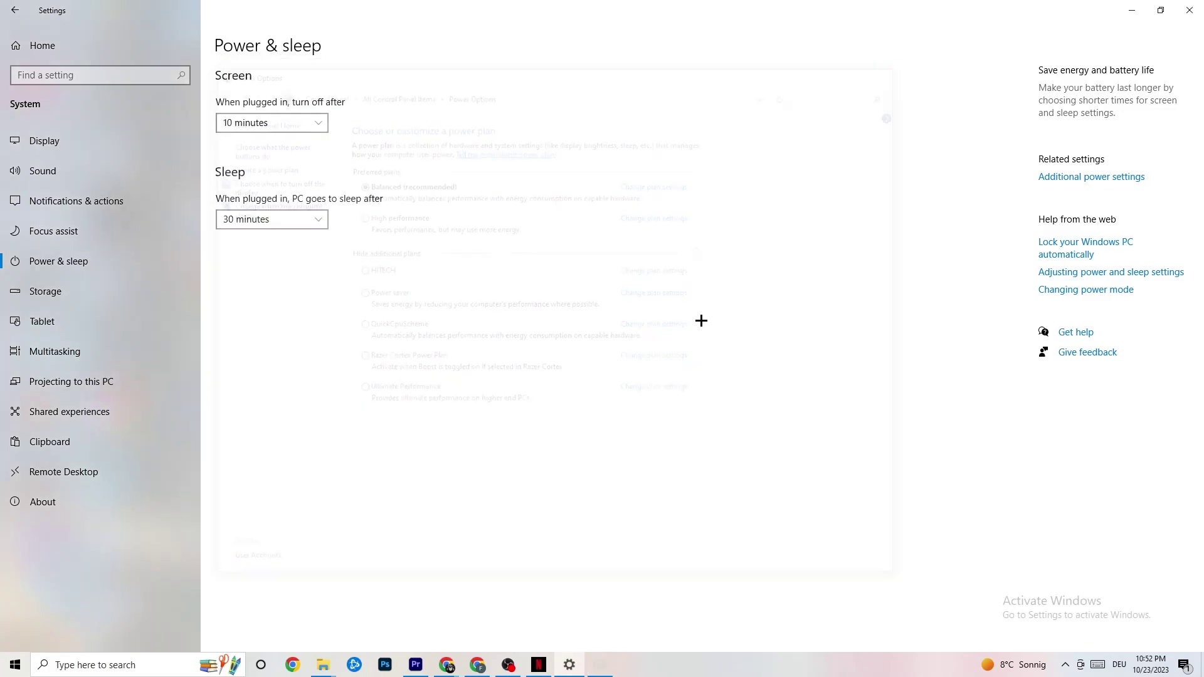
# Confirm Storage Sense runs every week and empties the recycle bin after 14 days.
pyautogui.click(75, 292)
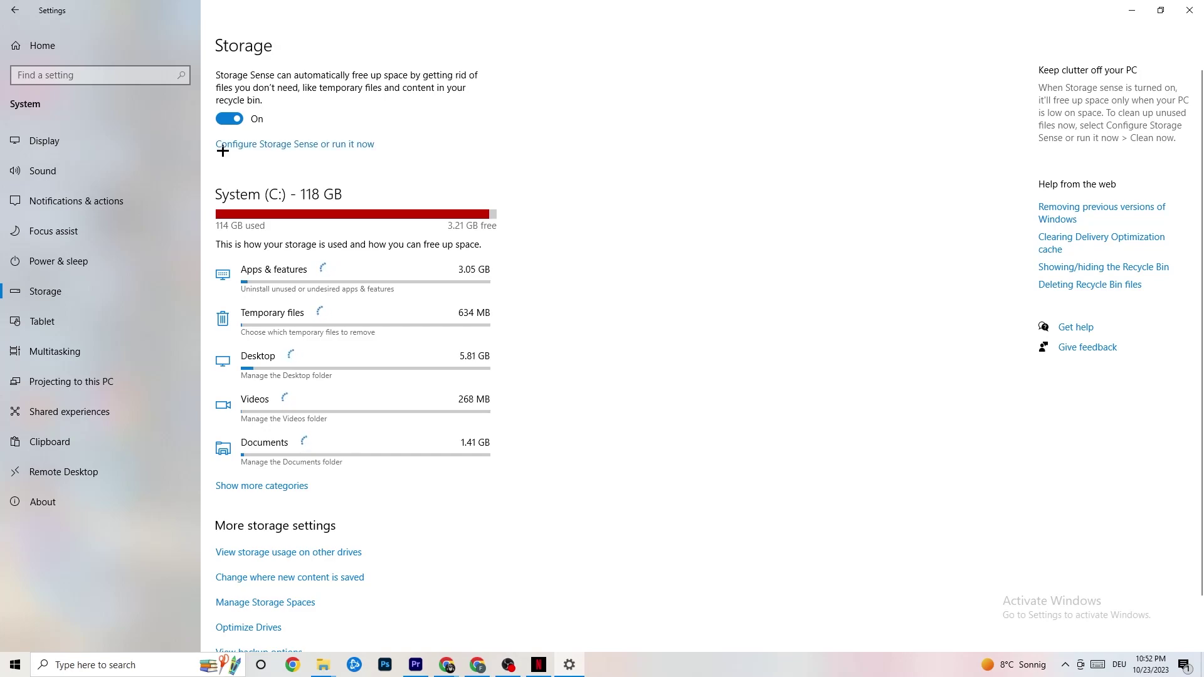
pyautogui.click(338, 144)
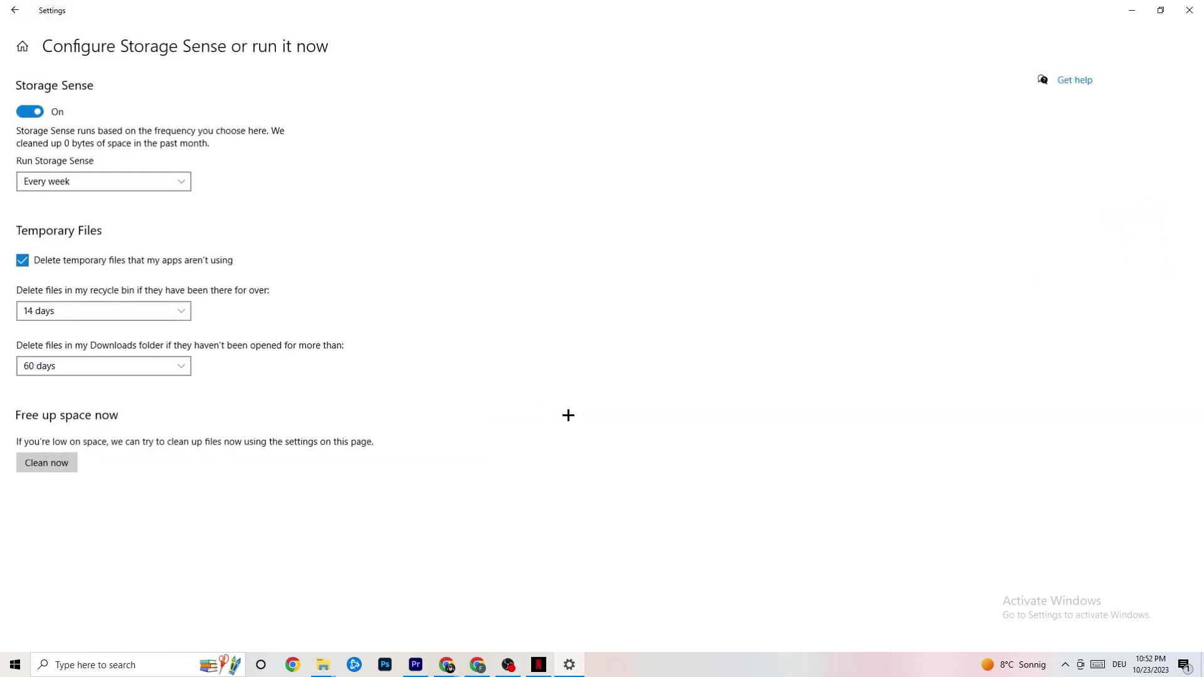
pyautogui.click(151, 182)
pyautogui.click(496, 235)
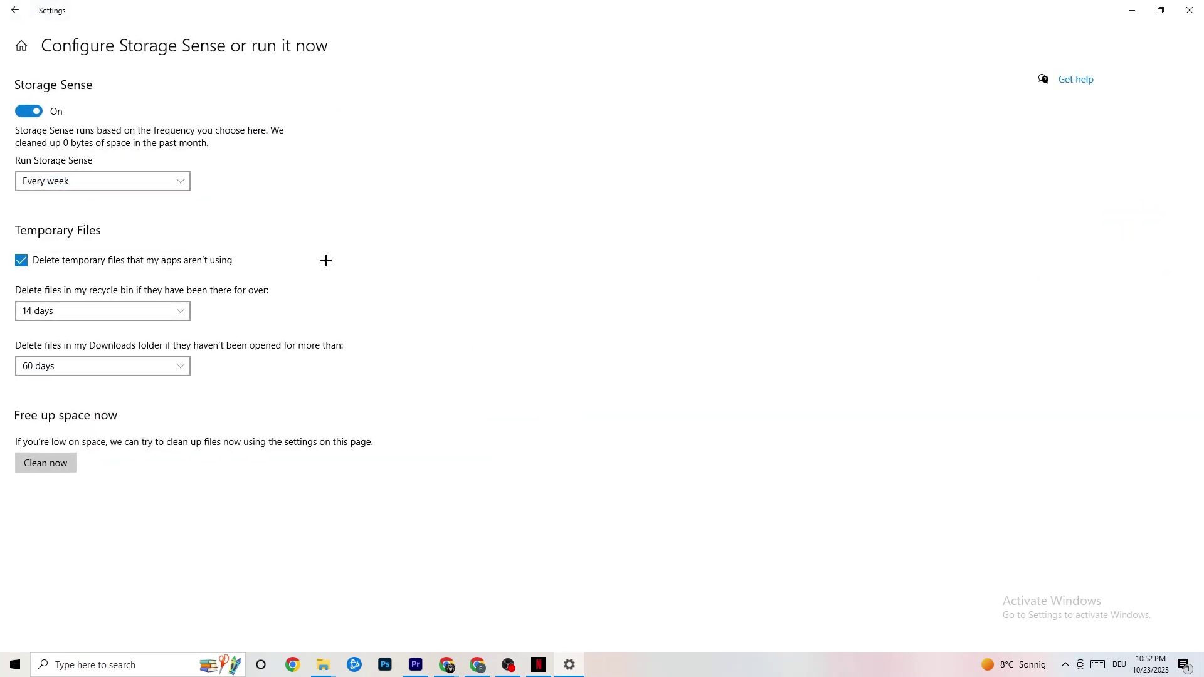
pyautogui.click(86, 180)
pyautogui.press('Escape')
pyautogui.click(139, 312)
pyautogui.click(500, 266)
pyautogui.click(15, 10)
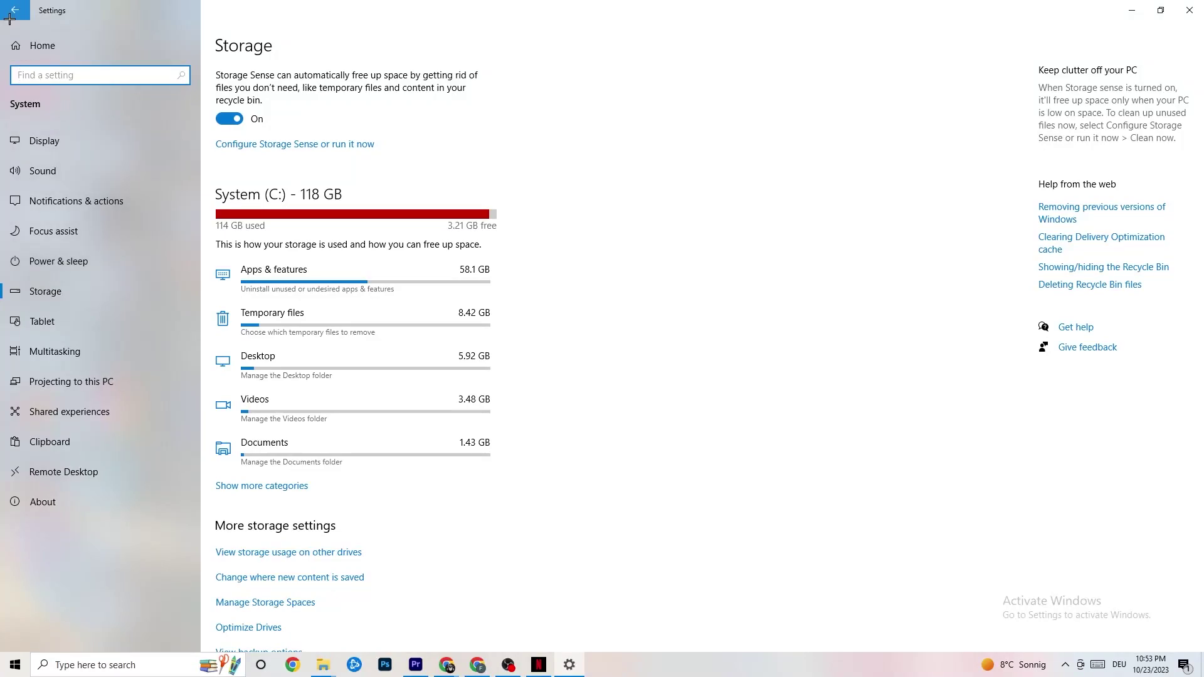
# Verify Gaming > Game Mode is switched On, then close Settings.
pyautogui.click(14, 10)
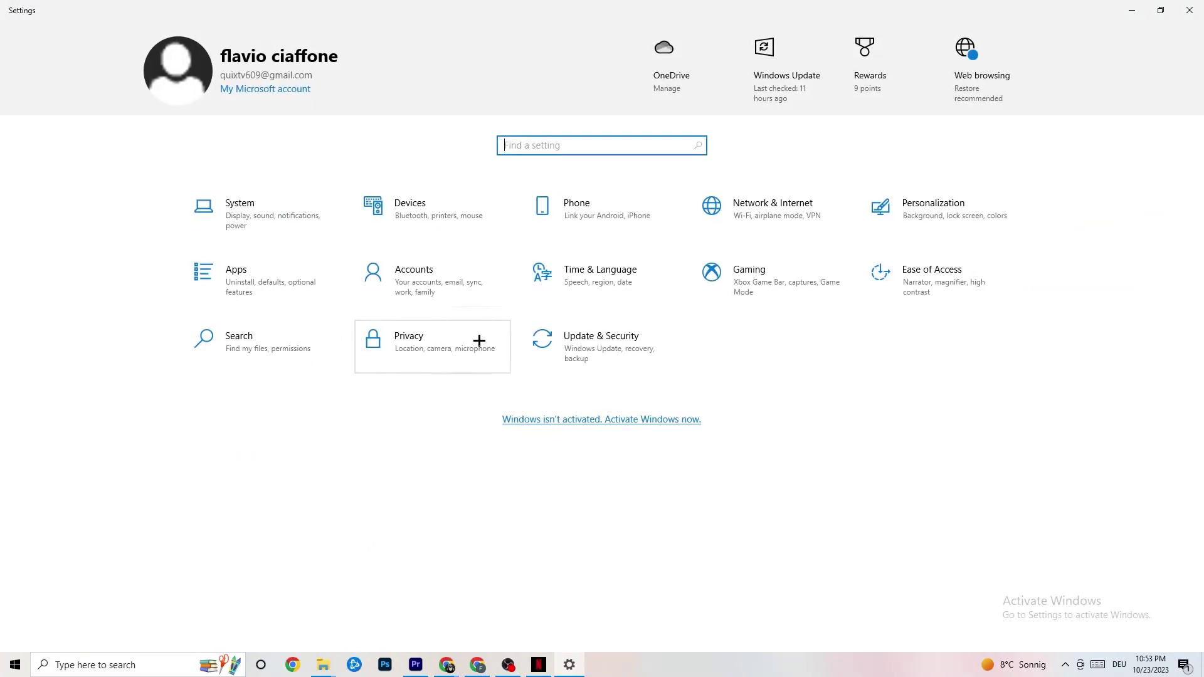
pyautogui.click(774, 287)
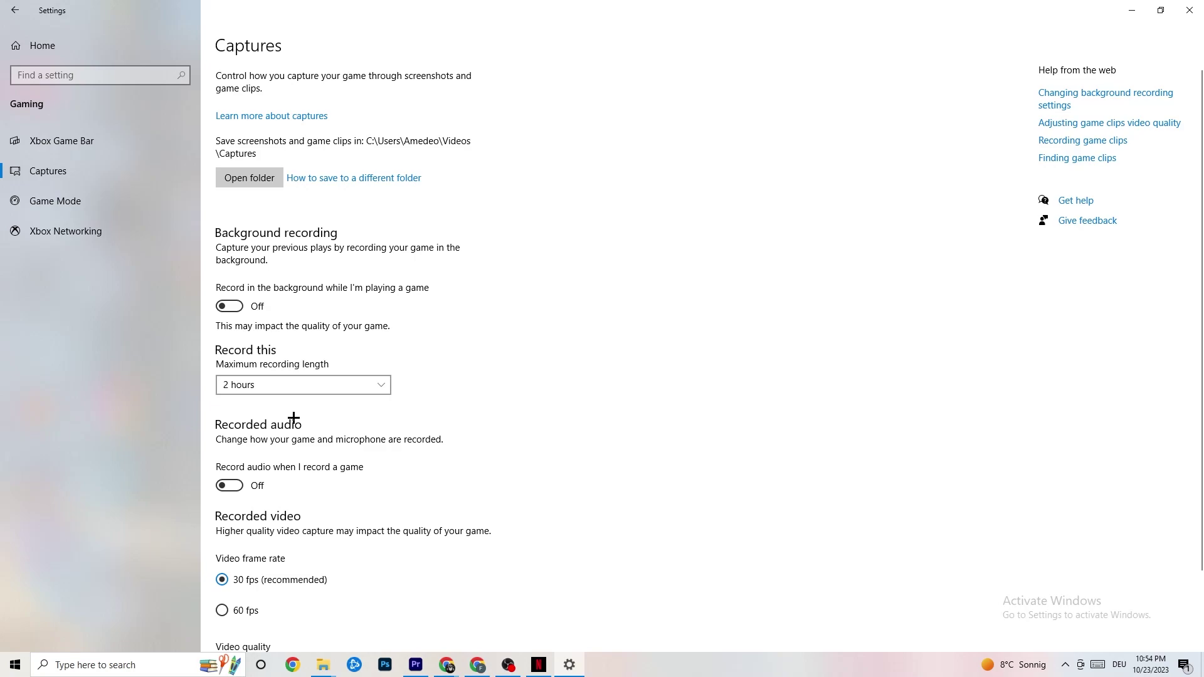
pyautogui.click(63, 200)
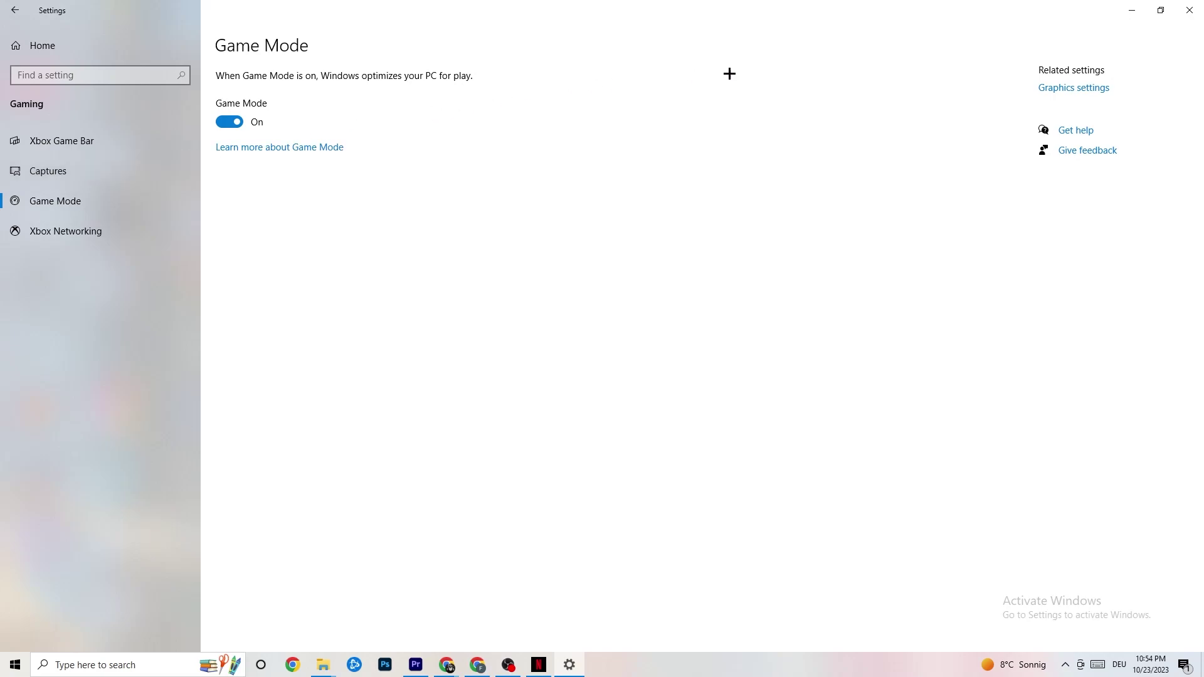
pyautogui.click(1190, 10)
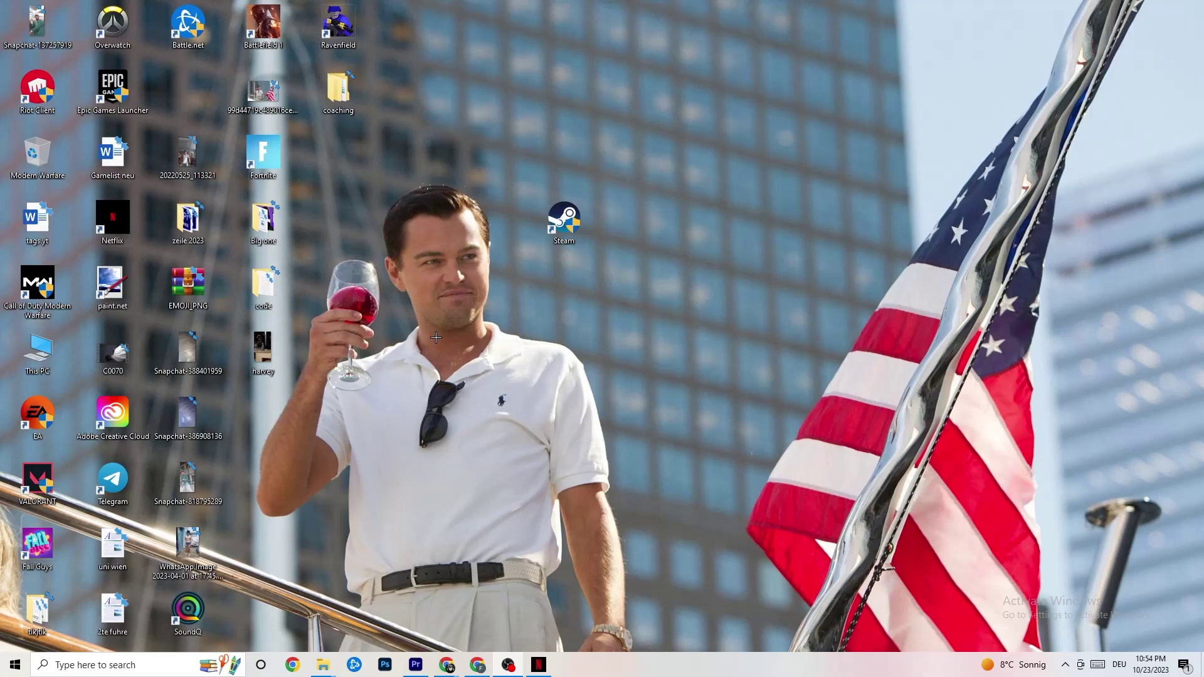
# Open Task Manager from the taskbar and maximize it to full screen.
pyautogui.rightClick(615, 673)
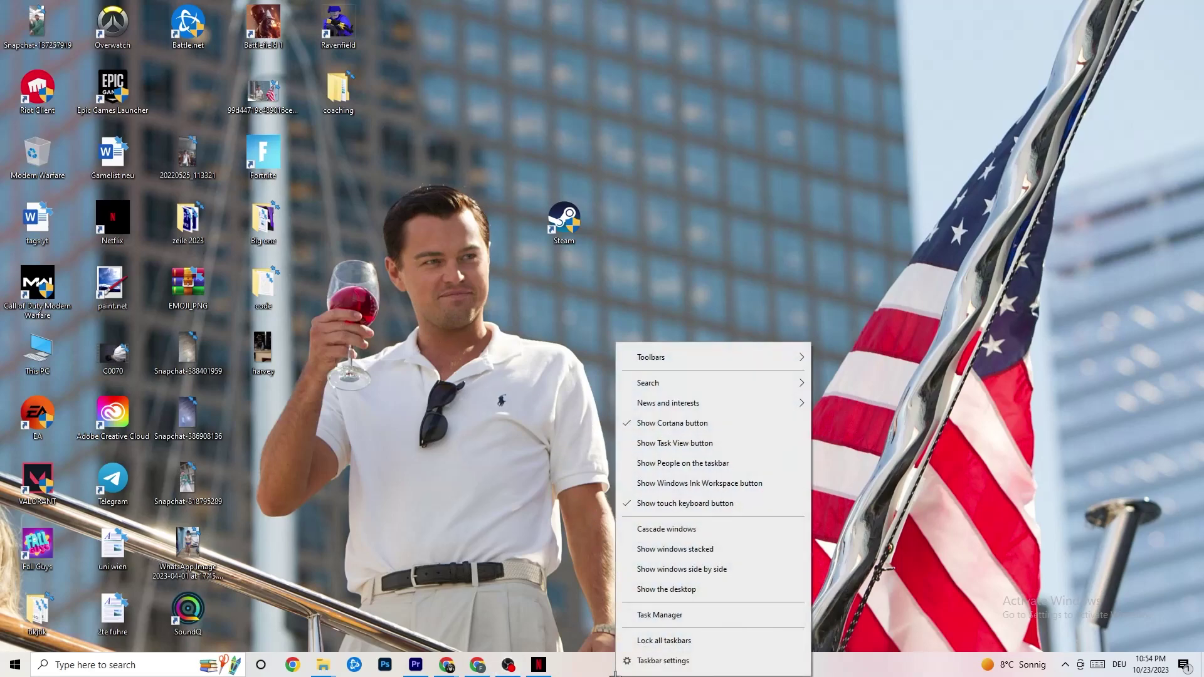
pyautogui.click(654, 616)
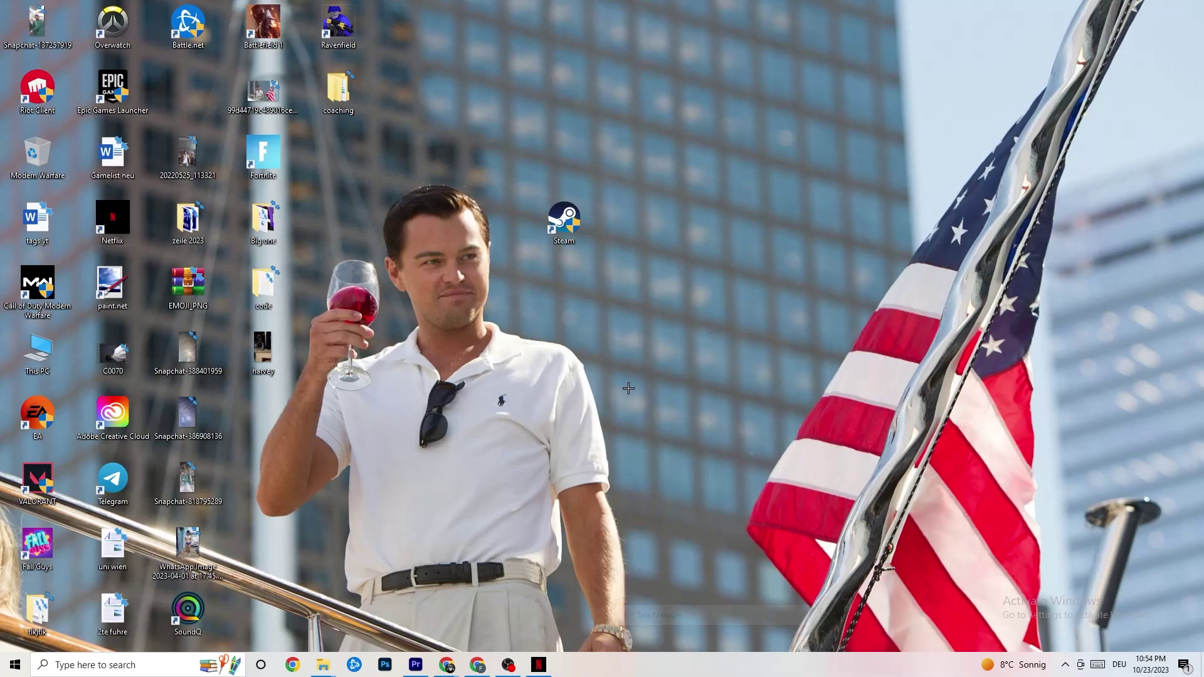
pyautogui.click(690, 39)
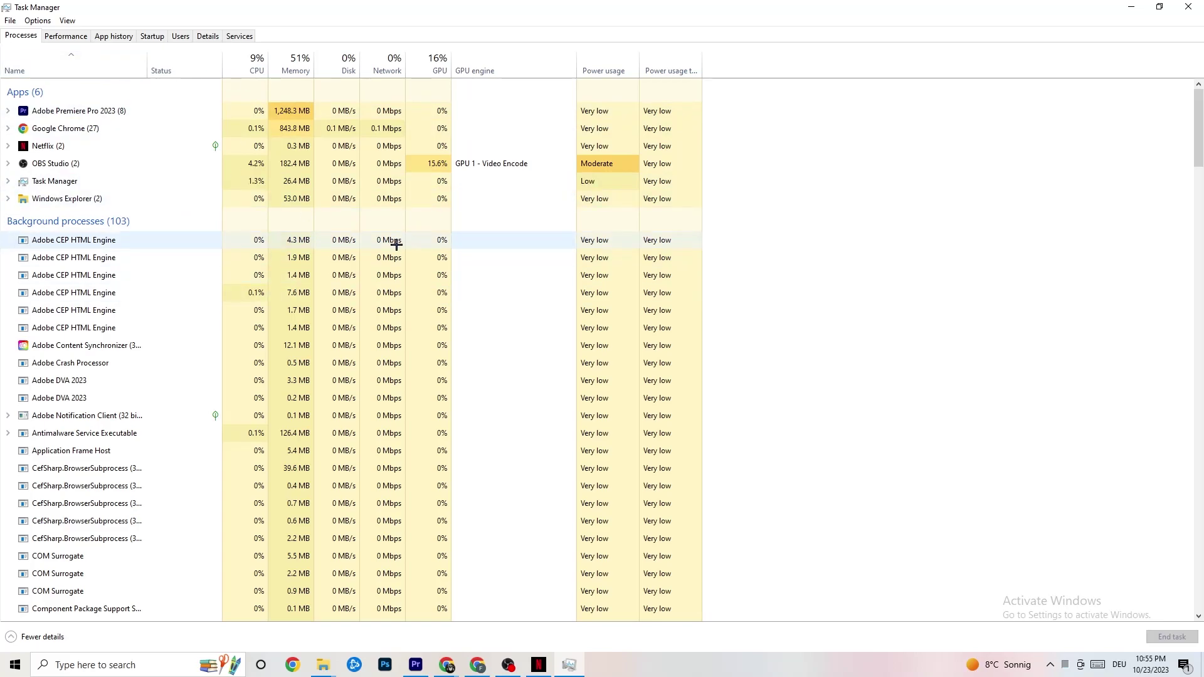
# Review the Processes list, checking Netflix's actions without ending it, then view the Details list.
pyautogui.scroll(-8, 236, 401)
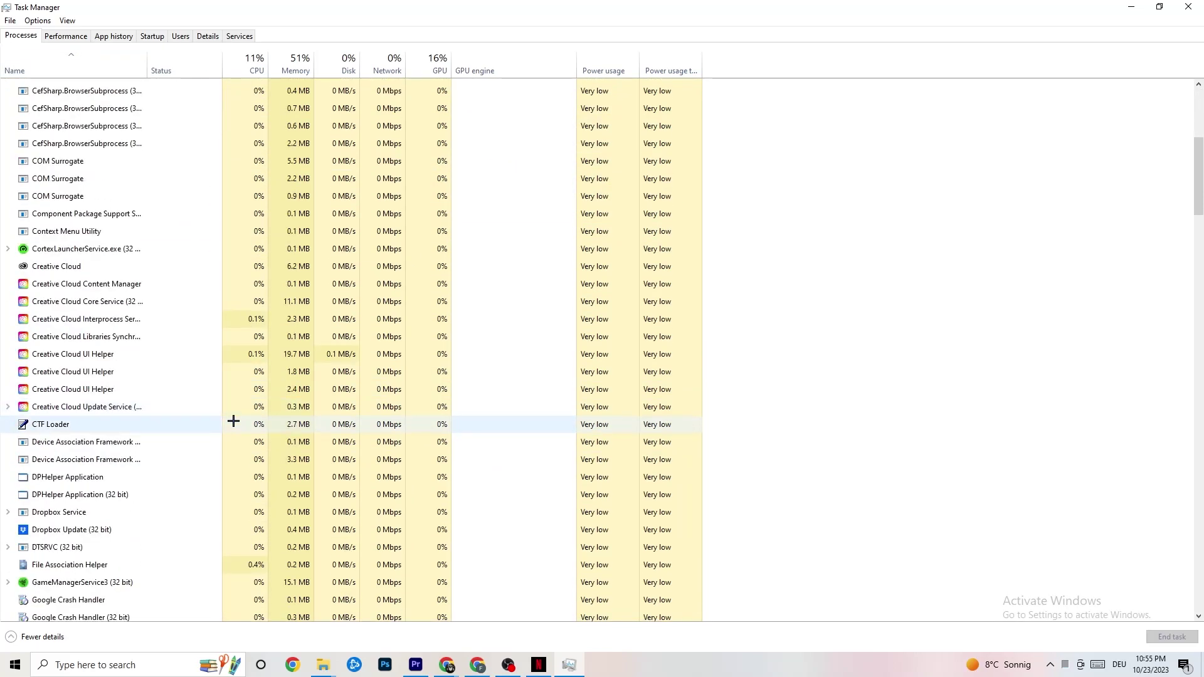
pyautogui.scroll(8, 235, 418)
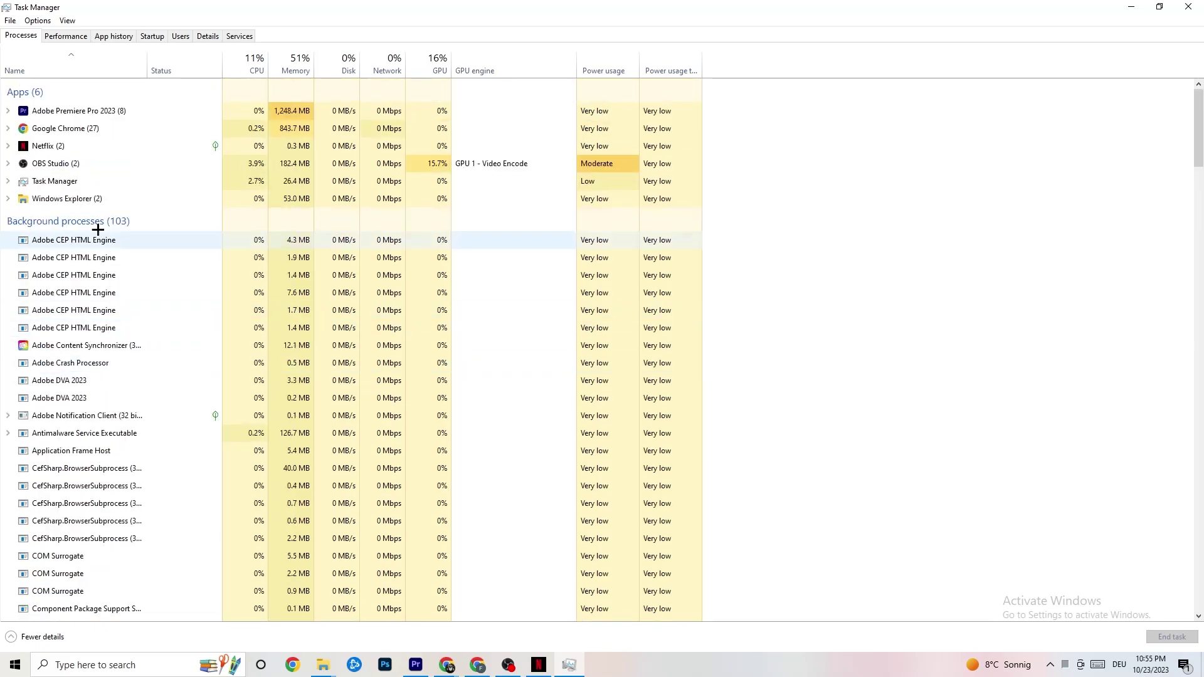
pyautogui.rightClick(78, 147)
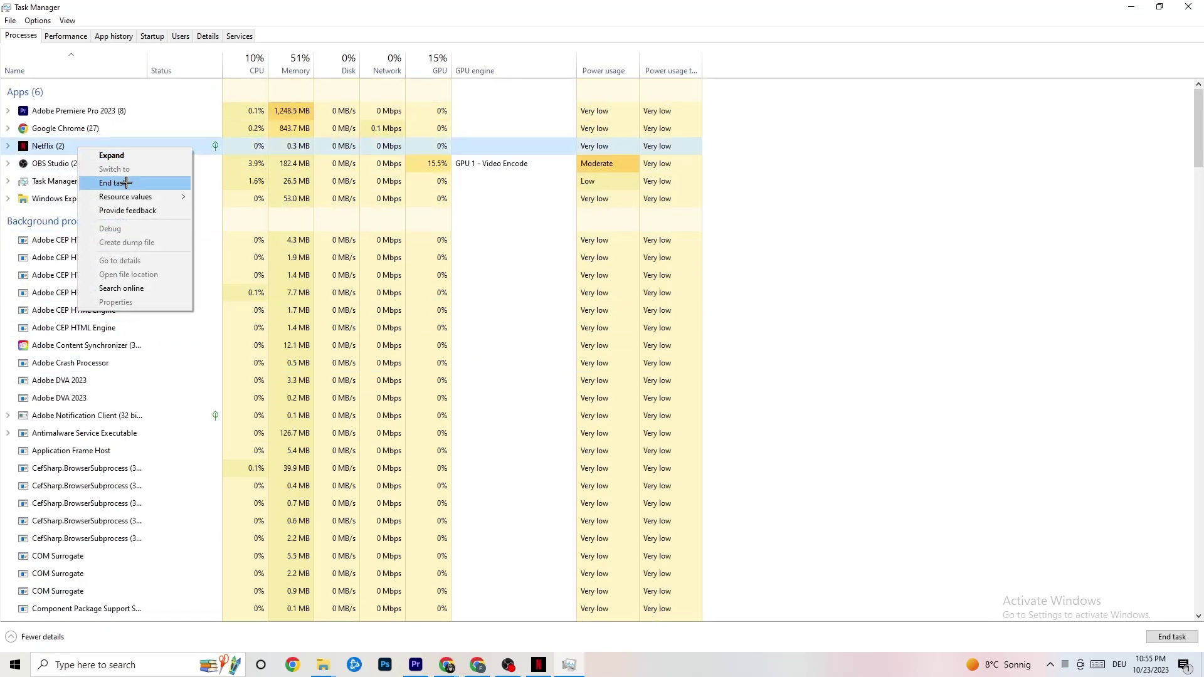
pyautogui.click(672, 201)
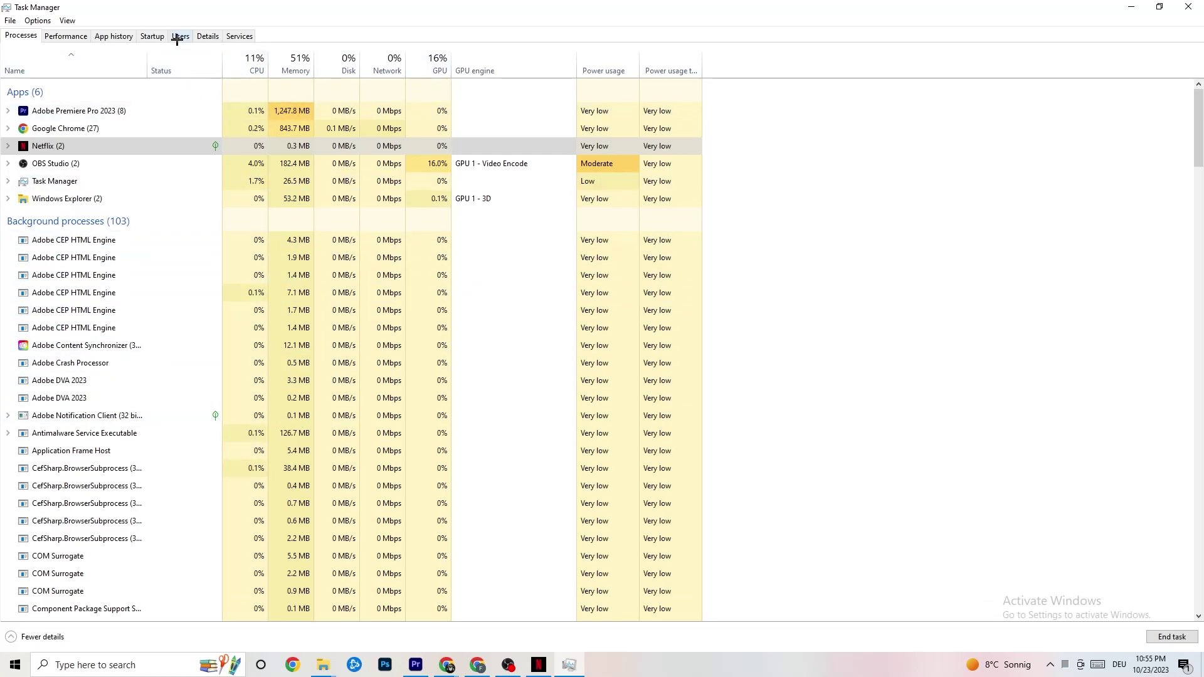
pyautogui.click(201, 37)
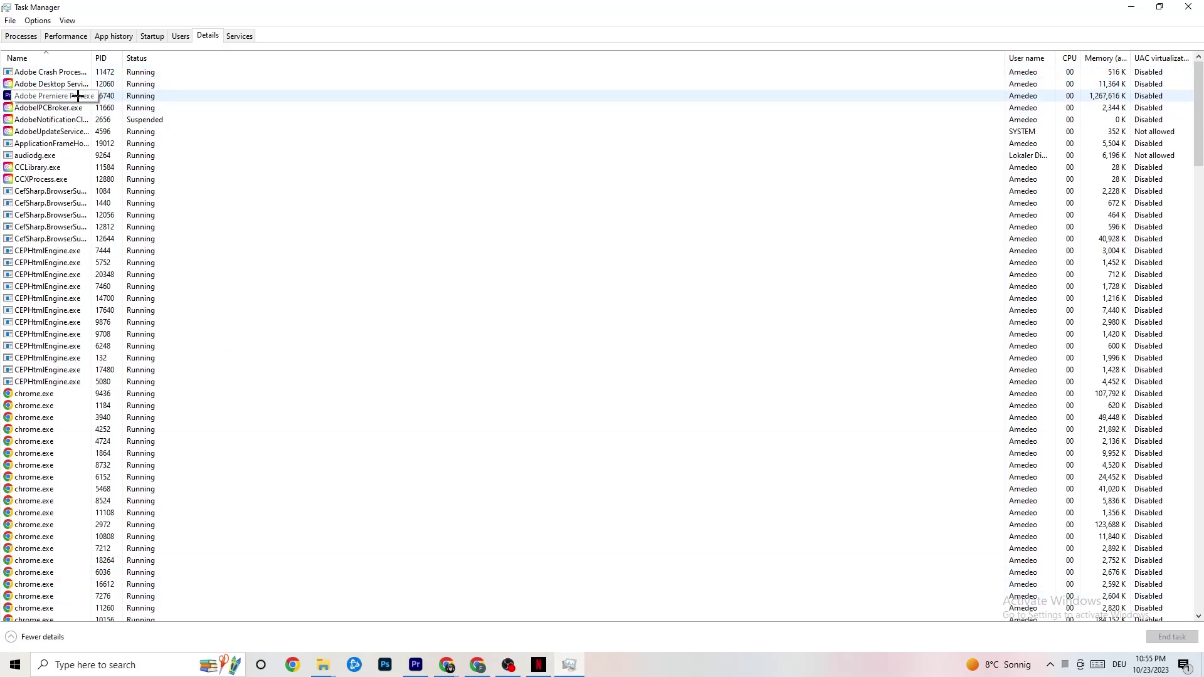
# Leave Adobe Premiere Pro's priority at Normal, then show the Startup apps list.
pyautogui.rightClick(118, 99)
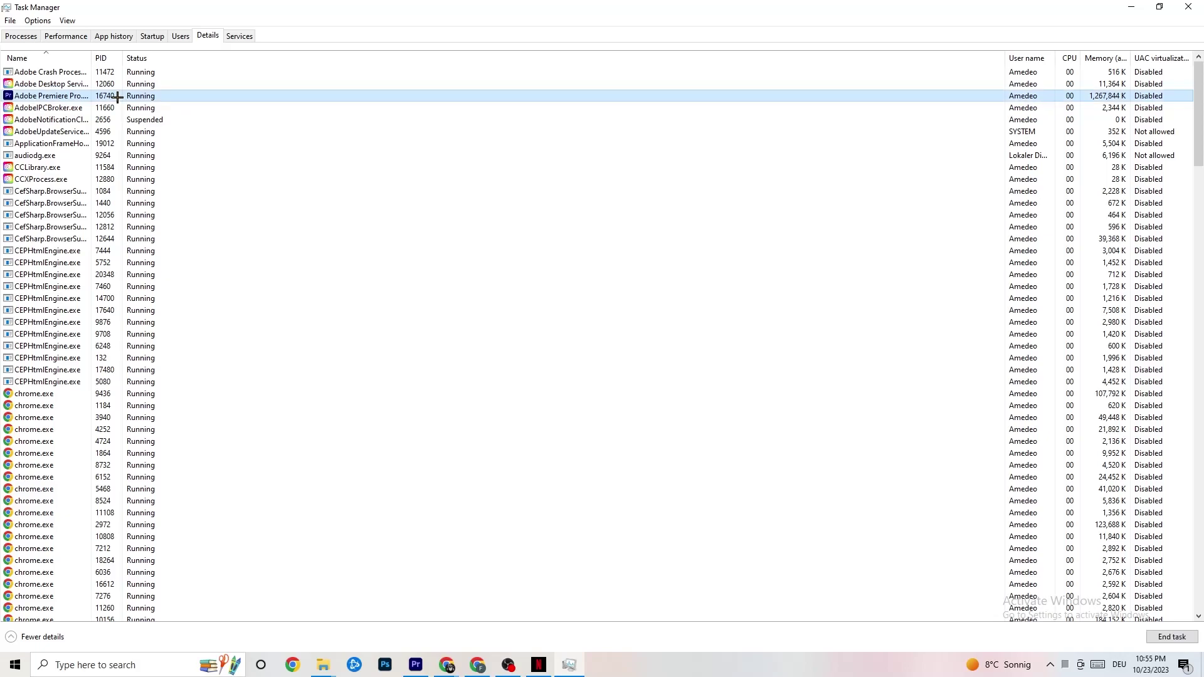
pyautogui.moveTo(185, 152)
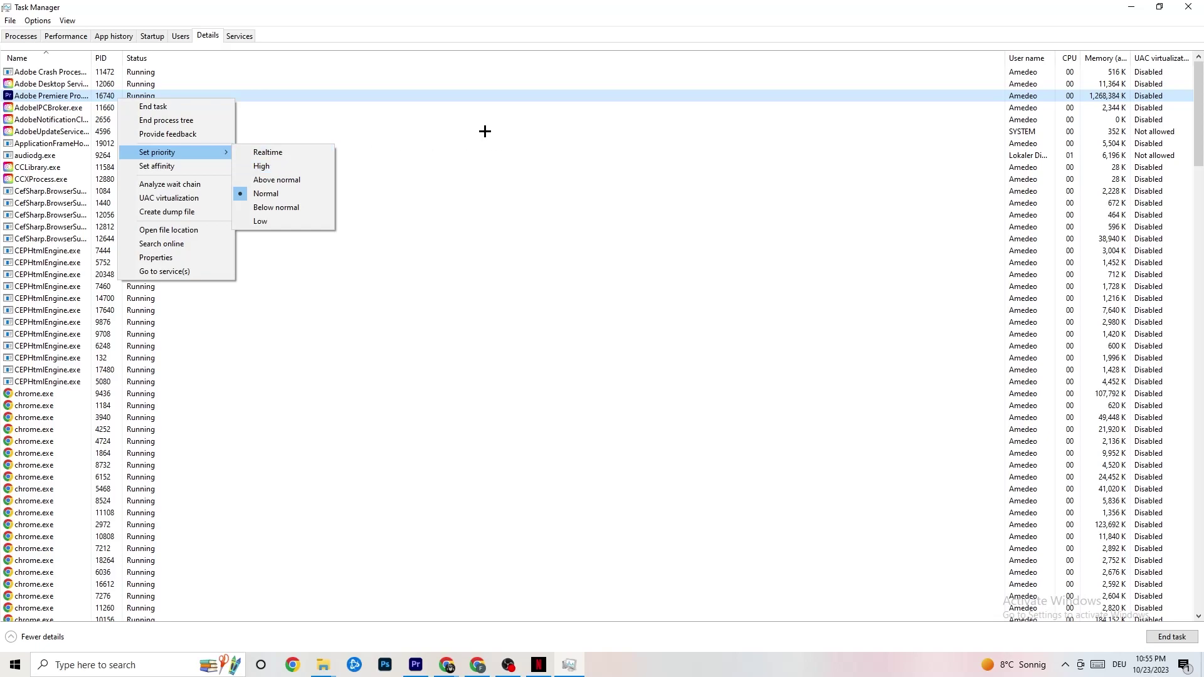
pyautogui.click(202, 152)
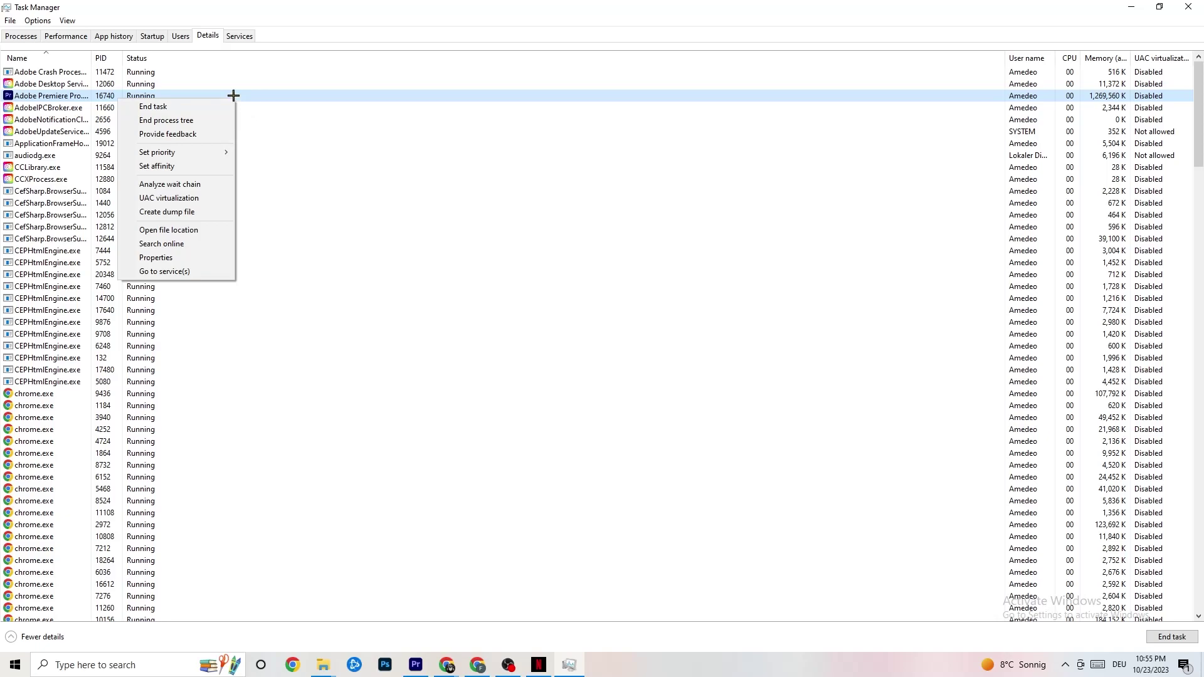
pyautogui.click(152, 36)
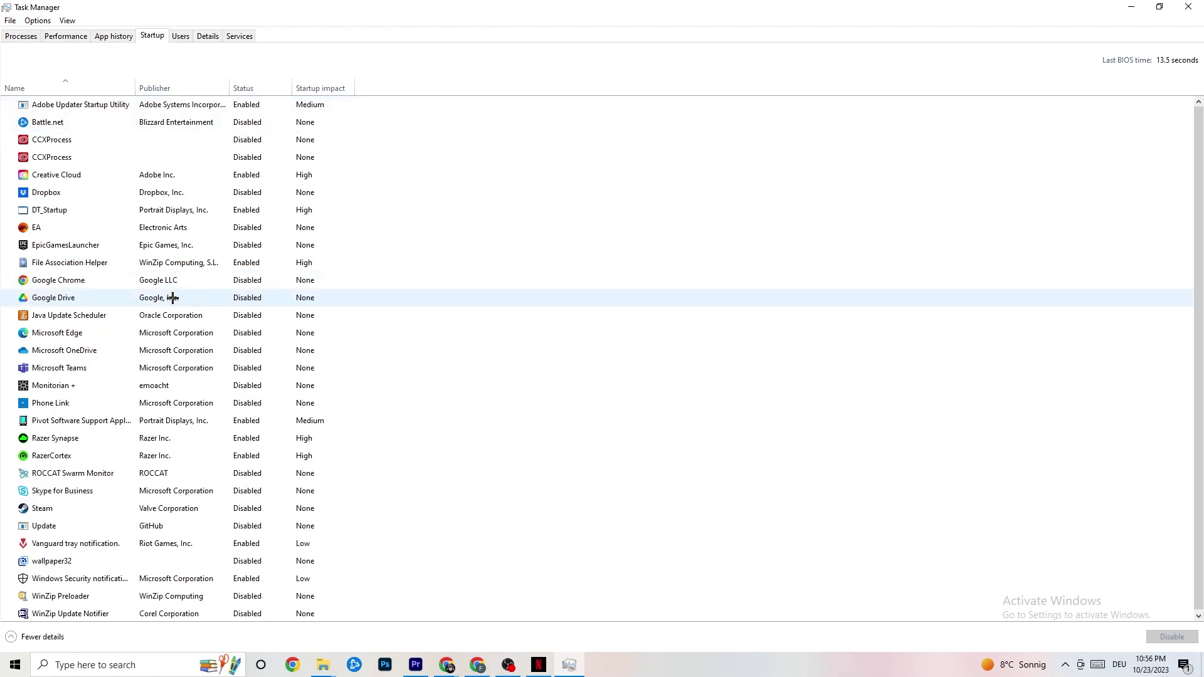
pyautogui.rightClick(247, 299)
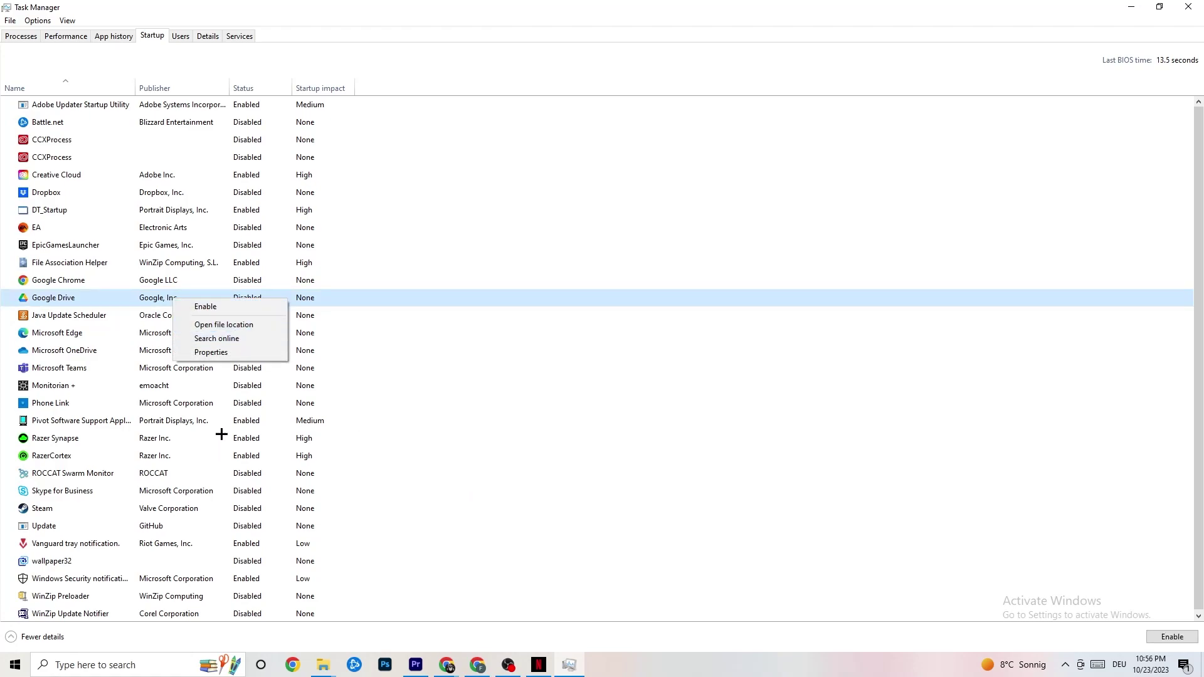
pyautogui.rightClick(239, 420)
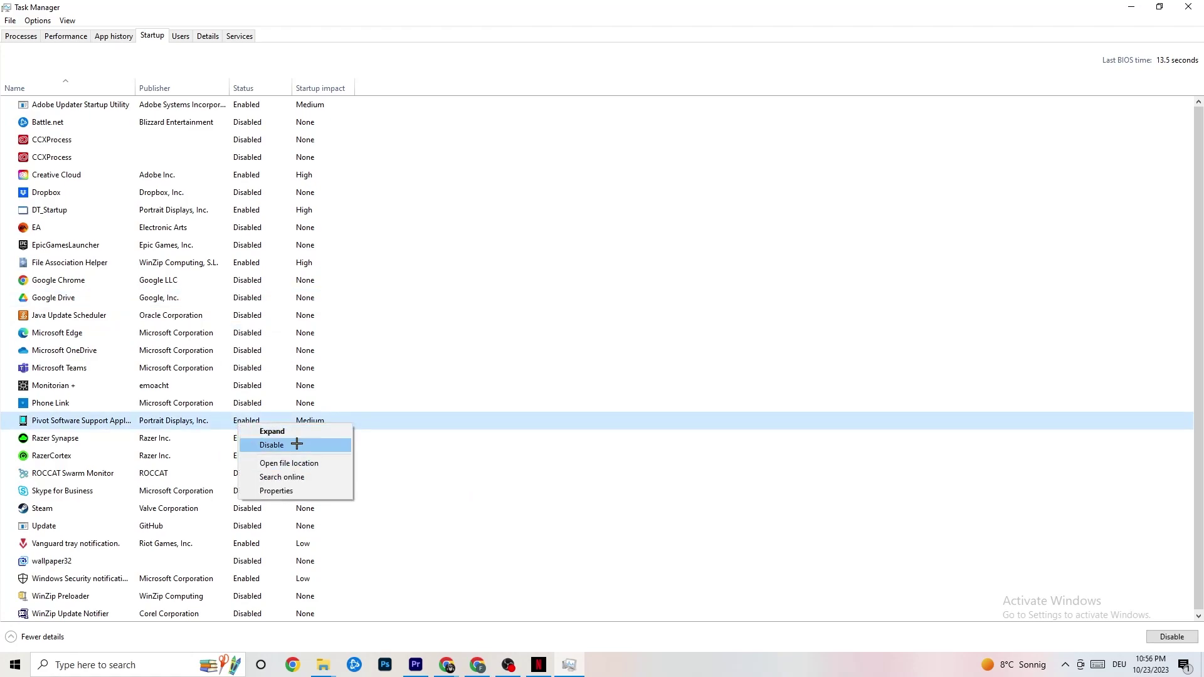
pyautogui.click(488, 19)
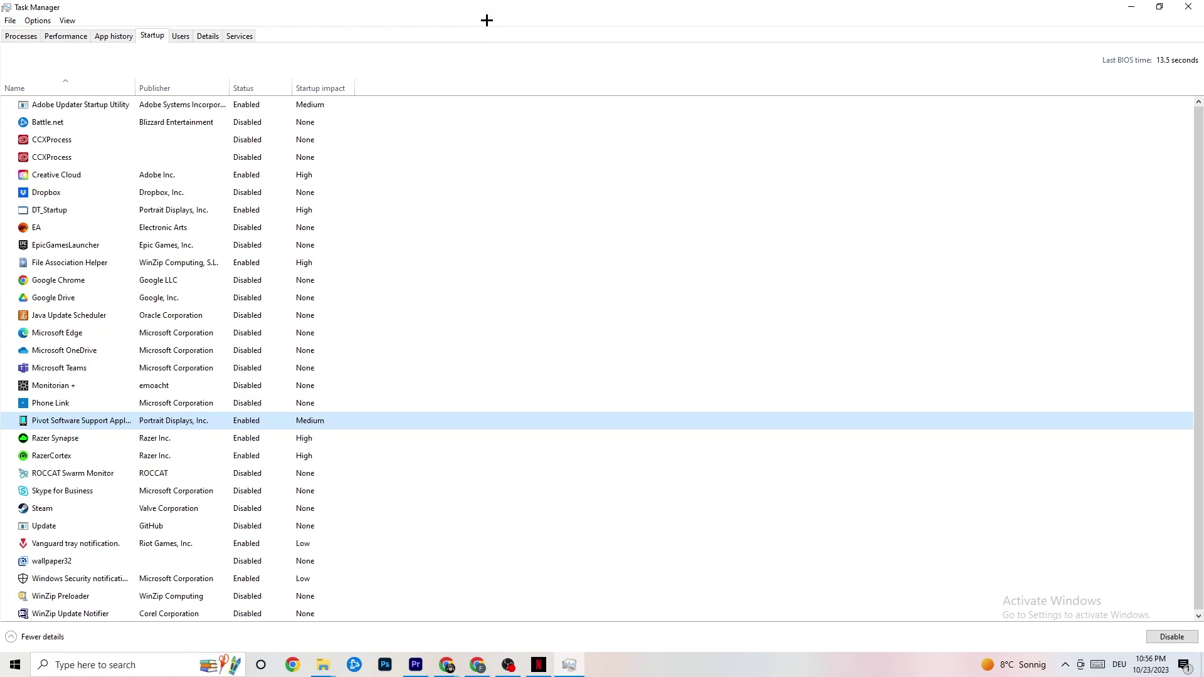